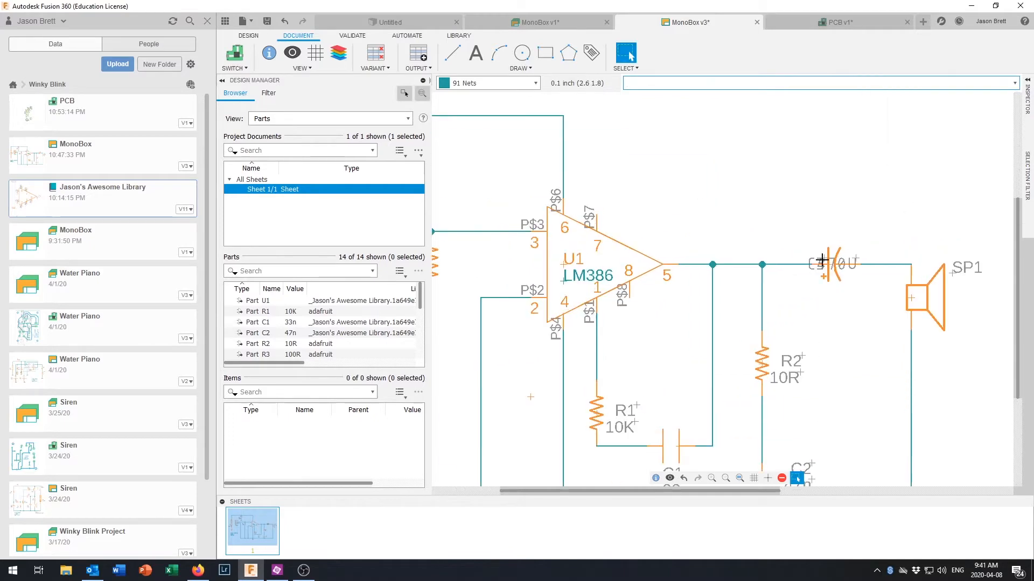
- Print the MonoBox schematic sheet to a PDF file on Letter paper in portrait orientation
{"action": "left_click", "coordinate": [740, 478]}
{"action": "scroll", "coordinate": [672, 328], "scroll_direction": "up", "scroll_amount": 2}
{"action": "scroll", "coordinate": [673, 327], "scroll_direction": "down", "scroll_amount": 1}
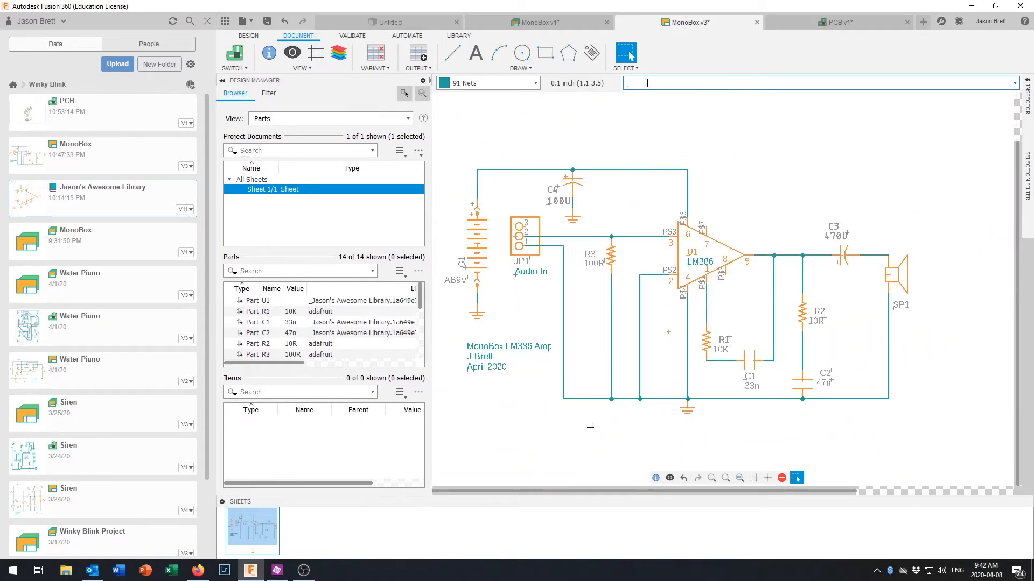
{"action": "key", "text": "ctrl+p"}
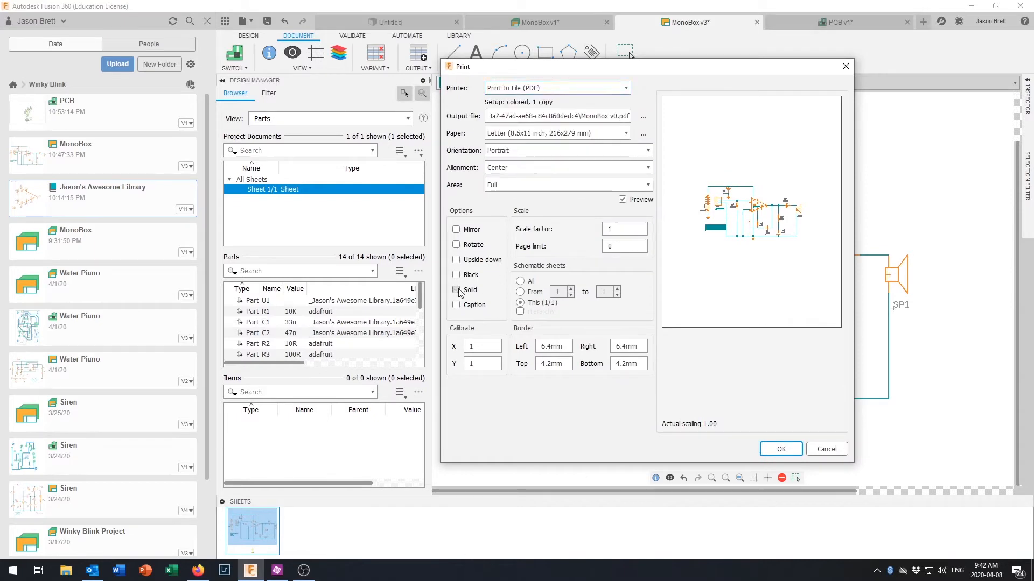
{"action": "left_click", "coordinate": [779, 450]}
- Switch to the PCB document and move capacitor C3 and speaker SP1 close together just below U1
{"action": "left_click", "coordinate": [836, 22]}
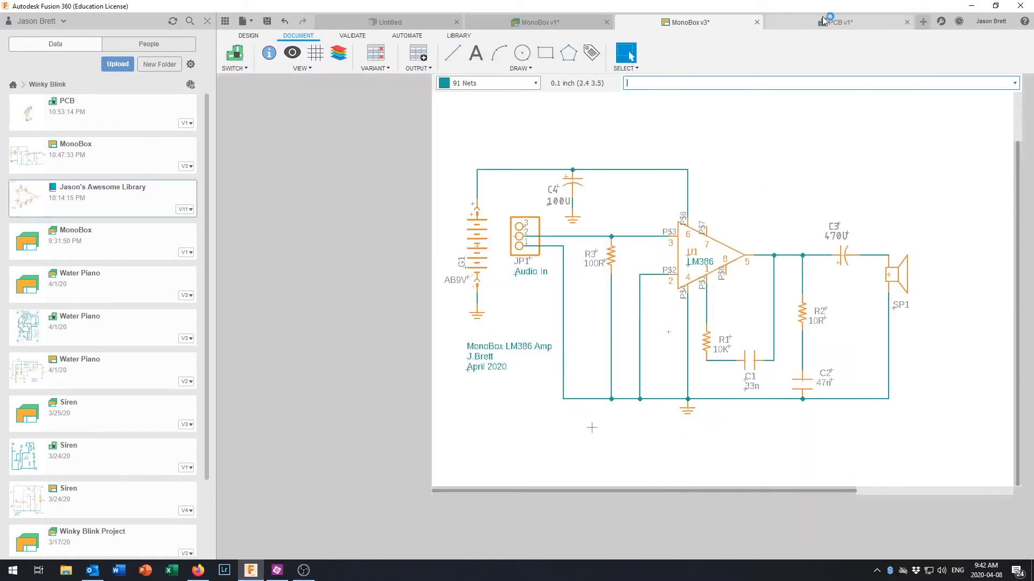
{"action": "scroll", "coordinate": [689, 459], "scroll_direction": "up", "scroll_amount": 3}
{"action": "scroll", "coordinate": [689, 459], "scroll_direction": "up", "scroll_amount": 2}
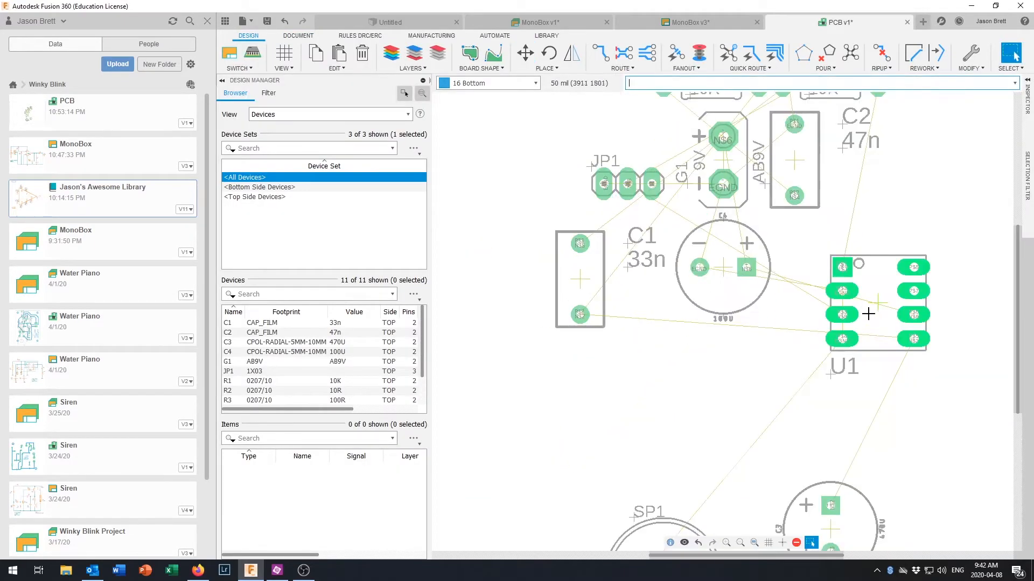
{"action": "key", "text": "m"}
{"action": "left_click", "coordinate": [691, 457]}
{"action": "scroll", "coordinate": [694, 377], "scroll_direction": "down", "scroll_amount": 3}
{"action": "left_click", "coordinate": [717, 419]}
{"action": "left_click", "coordinate": [569, 511]}
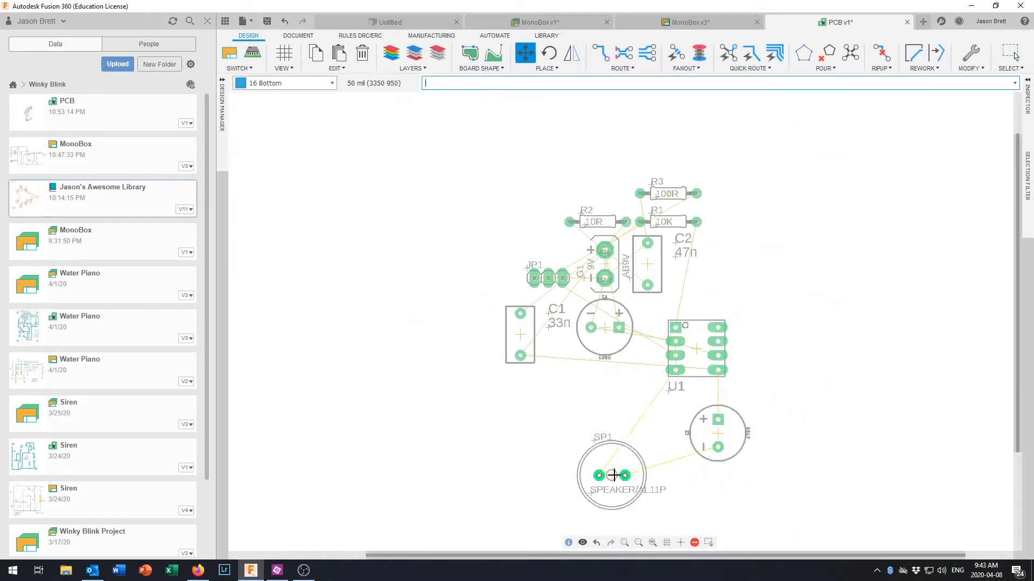
{"action": "left_click", "coordinate": [654, 454]}
- Move capacitor C4 to the upper right of U1 and place battery connector G1 horizontally above it
{"action": "left_click", "coordinate": [604, 327]}
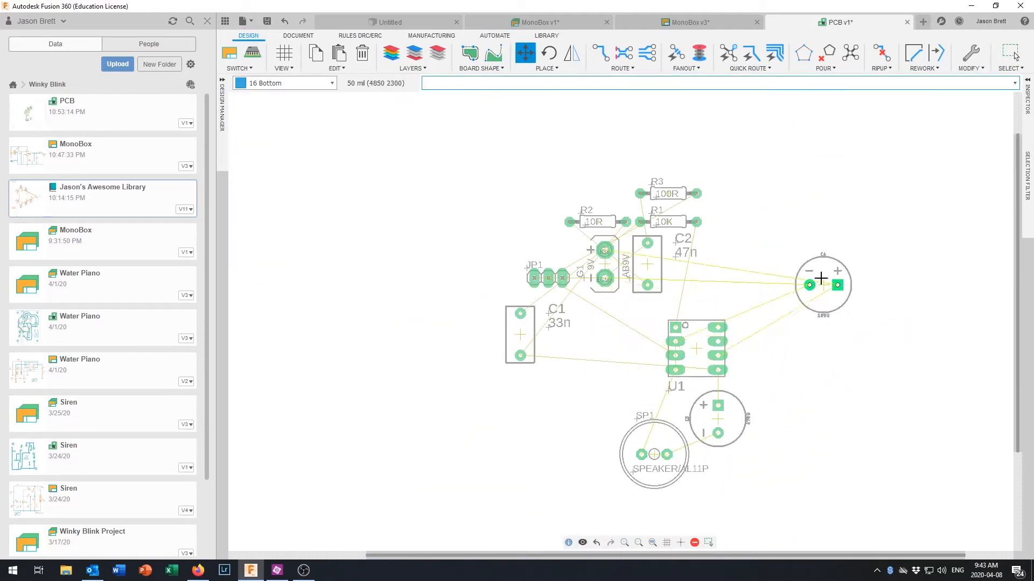
{"action": "left_click", "coordinate": [816, 277]}
{"action": "left_click_drag", "start_coordinate": [604, 264], "coordinate": [788, 216]}
{"action": "right_click", "coordinate": [781, 200]}
{"action": "left_click", "coordinate": [807, 354]}
{"action": "left_click", "coordinate": [787, 213]}
{"action": "key", "text": "Escape"}
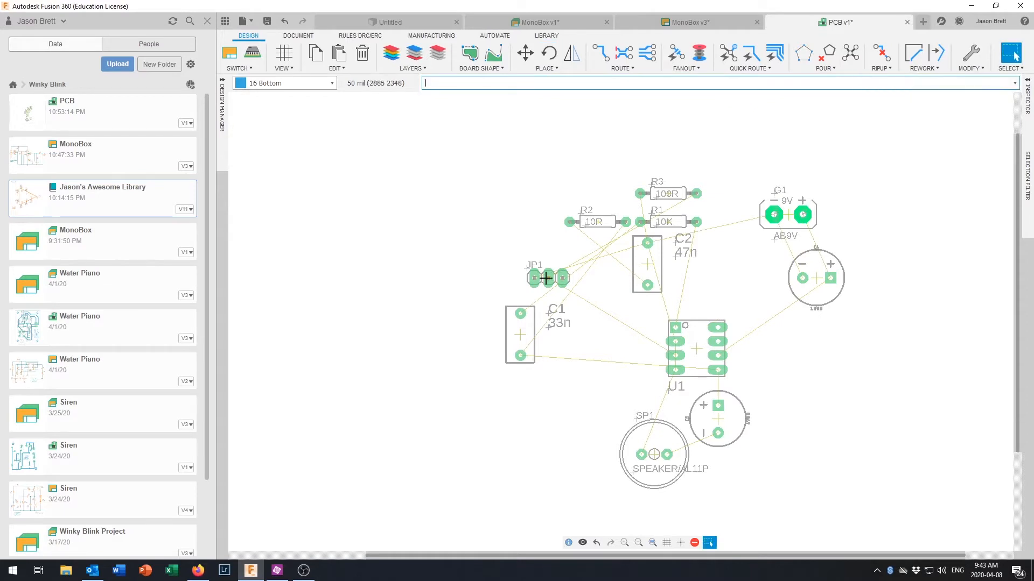
- Move header JP1 to the left side of U1 and rotate it to a vertical orientation
{"action": "left_click_drag", "start_coordinate": [548, 277], "coordinate": [612, 334]}
{"action": "right_click", "coordinate": [614, 332]}
{"action": "key", "text": "Escape"}
{"action": "key", "text": "m"}
{"action": "left_click", "coordinate": [616, 332]}
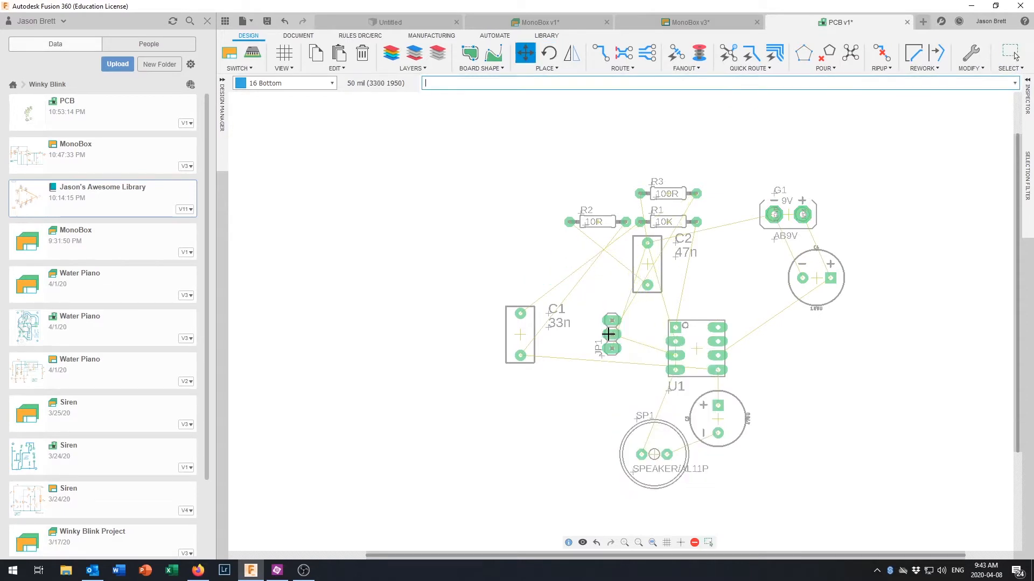
{"action": "right_click", "coordinate": [614, 333]}
{"action": "left_click", "coordinate": [612, 334]}
- Move capacitor C1 to the right of U1 and resistor R3 to the left of header JP1
{"action": "left_click", "coordinate": [520, 333]}
{"action": "left_click", "coordinate": [811, 377]}
{"action": "key", "text": "Escape"}
{"action": "key", "text": "m"}
{"action": "left_click", "coordinate": [668, 194]}
{"action": "left_click", "coordinate": [533, 341]}
- Move capacitor C2 to the upper right of U1 and place resistor R2 vertically directly below it
{"action": "left_click", "coordinate": [648, 264]}
{"action": "left_click", "coordinate": [766, 267]}
{"action": "left_click", "coordinate": [593, 222]}
{"action": "left_click", "coordinate": [795, 440]}
{"action": "right_click", "coordinate": [796, 440]}
{"action": "left_click", "coordinate": [807, 290]}
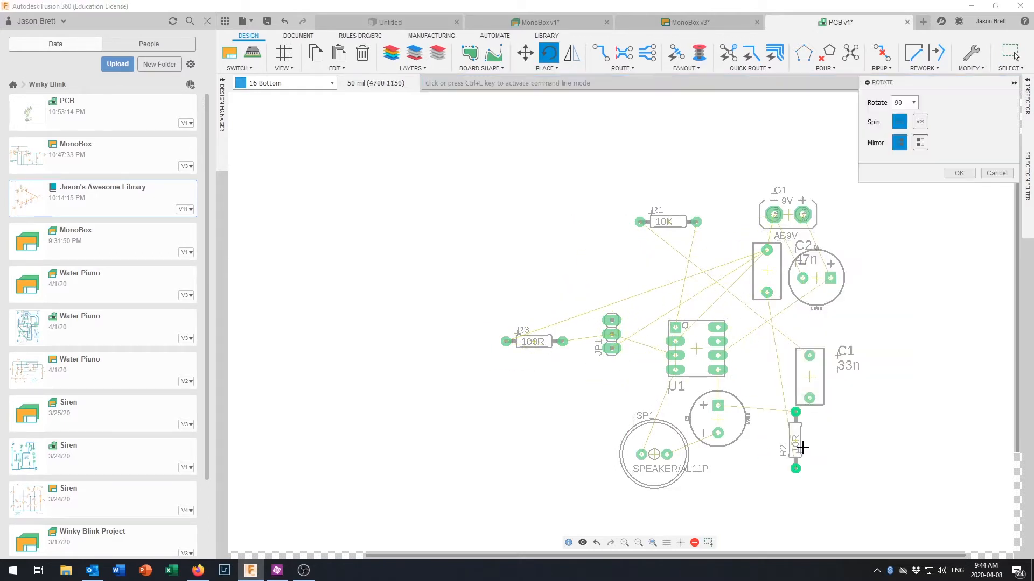
{"action": "key", "text": "Escape"}
{"action": "left_click_drag", "start_coordinate": [795, 441], "coordinate": [768, 341]}
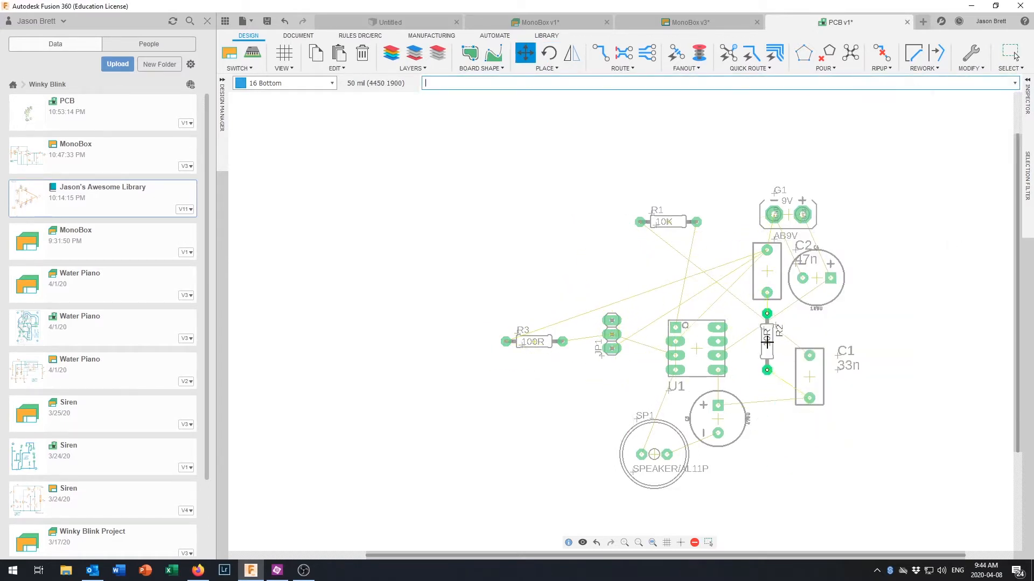
- Rotate resistor R1 by 180 degrees and place it horizontally just above U1
{"action": "right_click", "coordinate": [666, 227]}
{"action": "left_click", "coordinate": [692, 351]}
{"action": "left_click", "coordinate": [669, 225]}
{"action": "left_click", "coordinate": [953, 173]}
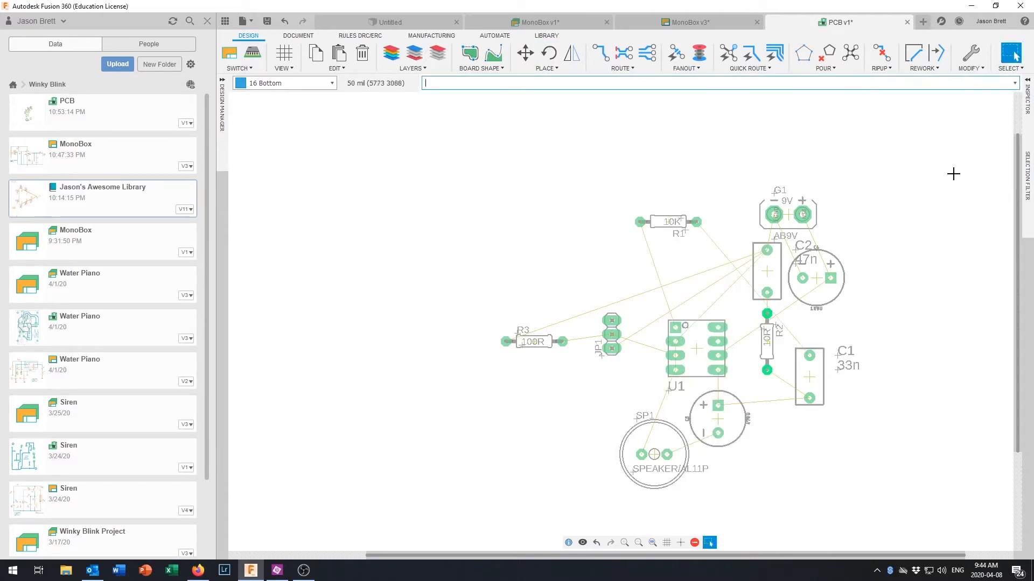
{"action": "left_click_drag", "start_coordinate": [670, 224], "coordinate": [698, 293]}
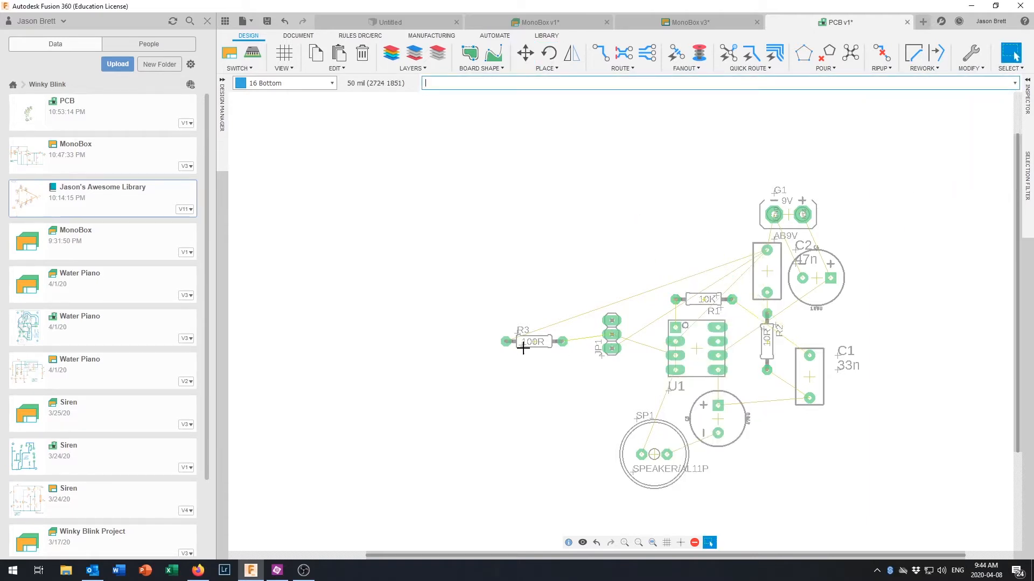
- Move resistor R3 above header JP1 and flip it end for end, and rotate JP1 180 degrees to line up with U1's pins
{"action": "left_click_drag", "start_coordinate": [530, 346], "coordinate": [628, 260]}
{"action": "right_click", "coordinate": [628, 261]}
{"action": "left_click", "coordinate": [654, 384]}
{"action": "left_click", "coordinate": [624, 261]}
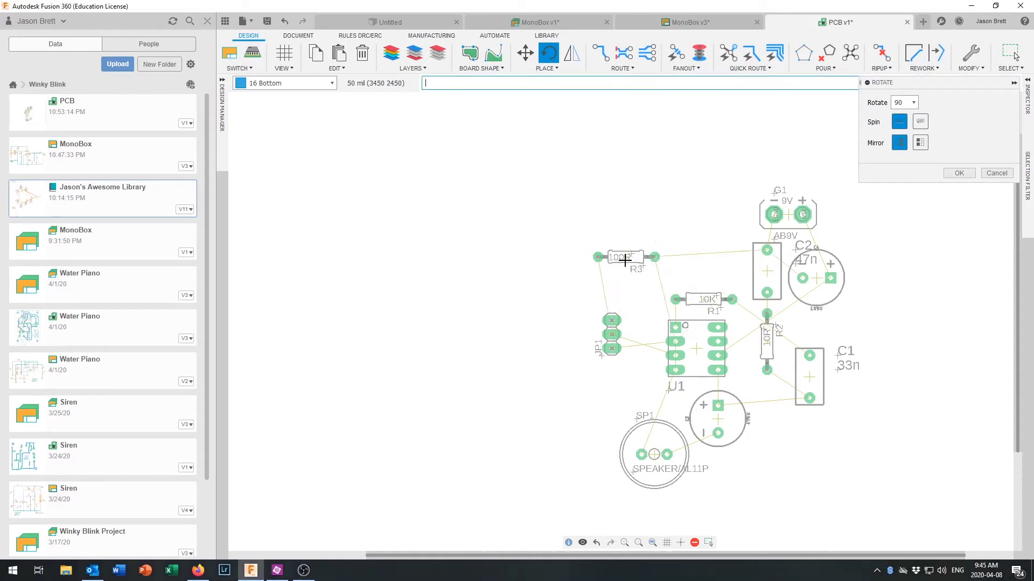
{"action": "left_click", "coordinate": [612, 335]}
{"action": "key", "text": "Escape"}
{"action": "left_click_drag", "start_coordinate": [612, 337], "coordinate": [614, 357]}
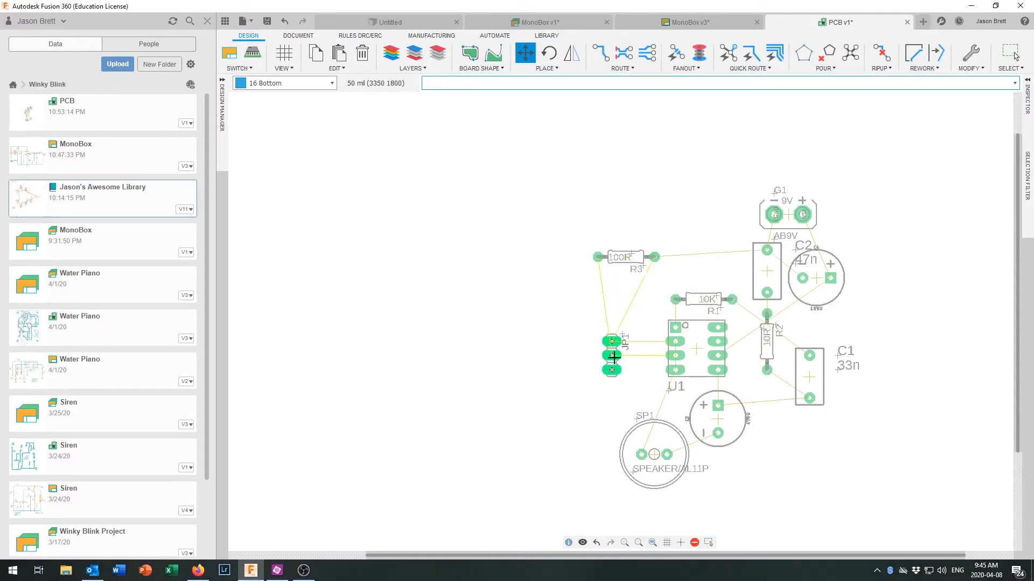
- Place resistor R3 vertically between header JP1 and U1, and shift JP1 slightly left
{"action": "right_click", "coordinate": [628, 257]}
{"action": "left_click", "coordinate": [665, 327]}
{"action": "left_click", "coordinate": [628, 258]}
{"action": "left_click", "coordinate": [627, 258]}
{"action": "left_click", "coordinate": [626, 256]}
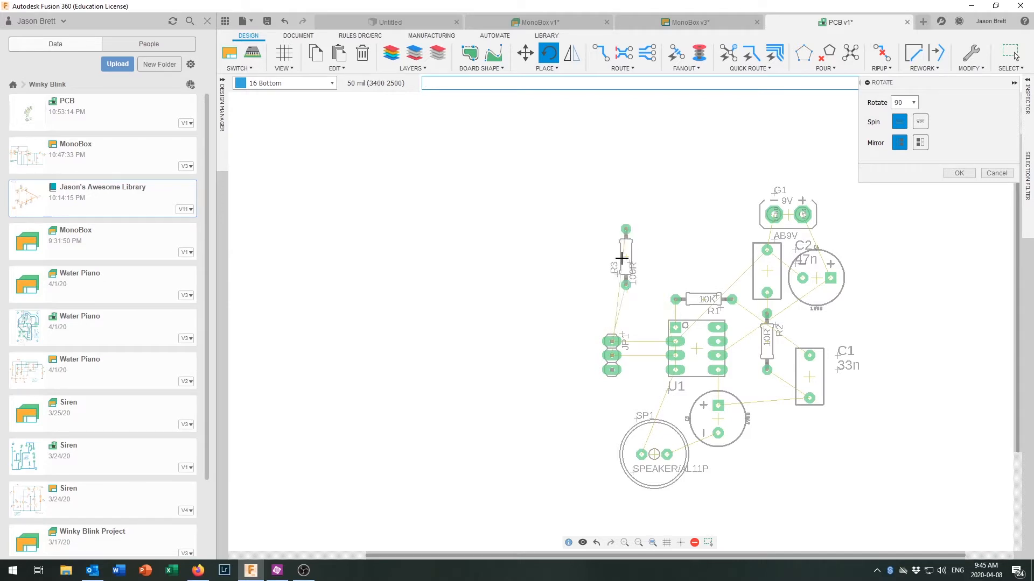
{"action": "key", "text": "Escape"}
{"action": "left_click_drag", "start_coordinate": [641, 260], "coordinate": [641, 368]}
{"action": "right_click", "coordinate": [640, 371]}
{"action": "left_click", "coordinate": [669, 214]}
{"action": "left_click", "coordinate": [639, 370]}
{"action": "left_click", "coordinate": [957, 173]}
{"action": "left_click_drag", "start_coordinate": [640, 372], "coordinate": [598, 356]}
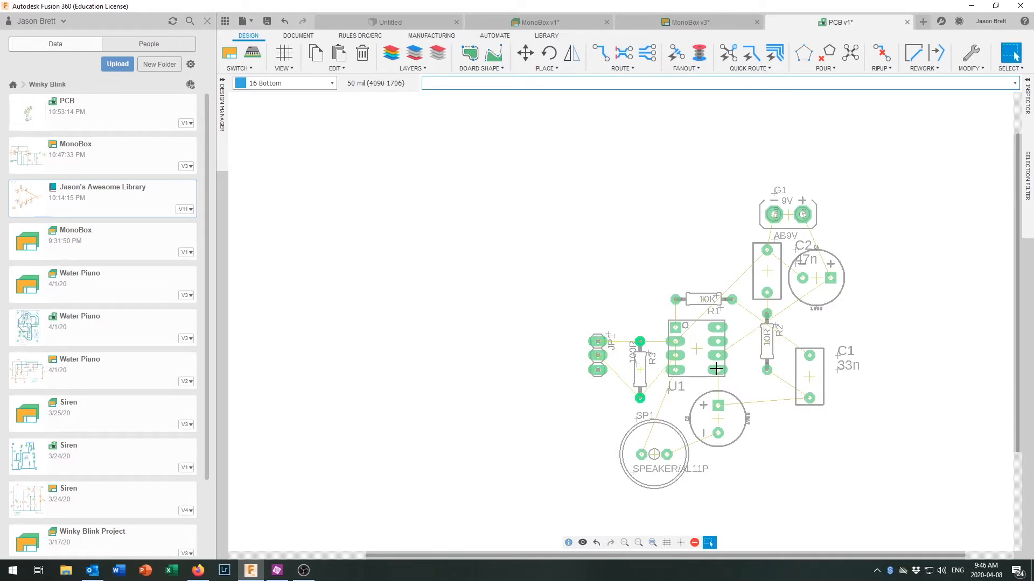
- Move battery connector G1 above resistor R3 and rotate it vertically with the positive pad on top
{"action": "left_click_drag", "start_coordinate": [787, 216], "coordinate": [627, 264]}
{"action": "right_click", "coordinate": [628, 264]}
{"action": "left_click", "coordinate": [646, 410]}
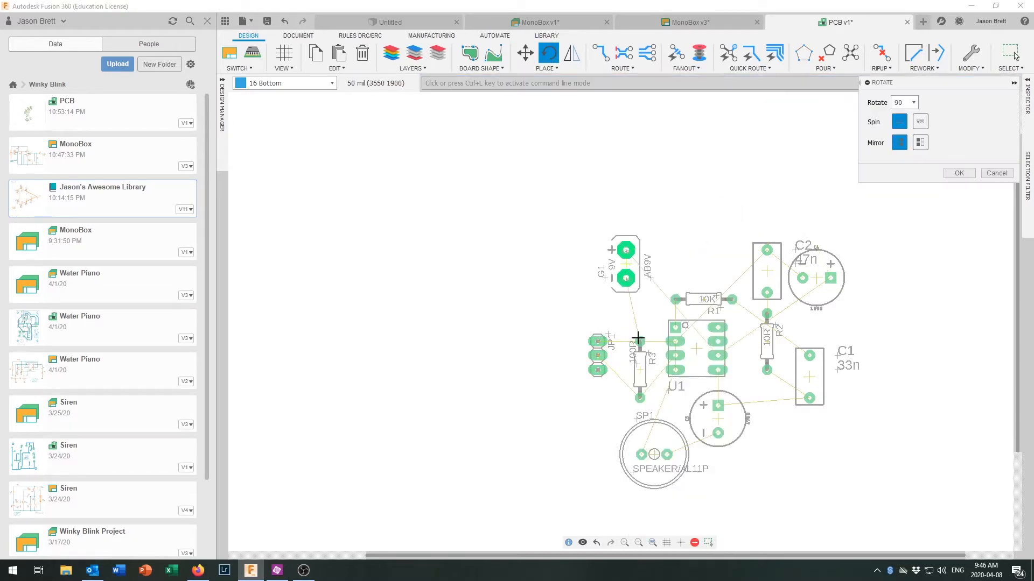
- Move capacitor C4 beside battery connector G1 and rotate it so its positive pad is on top
{"action": "left_click", "coordinate": [818, 279]}
{"action": "key", "text": "Escape"}
{"action": "left_click_drag", "start_coordinate": [817, 279], "coordinate": [682, 257]}
{"action": "right_click", "coordinate": [682, 258]}
{"action": "left_click", "coordinate": [704, 385]}
{"action": "right_click", "coordinate": [682, 258]}
{"action": "left_click", "coordinate": [706, 401]}
- Rotate capacitor C2 to horizontal and nudge C2, C1, C3 and SP1 into a tighter layout around U1
{"action": "left_click", "coordinate": [766, 271]}
{"action": "key", "text": "Escape"}
{"action": "left_click_drag", "start_coordinate": [769, 272], "coordinate": [755, 273]}
{"action": "left_click_drag", "start_coordinate": [807, 376], "coordinate": [786, 343]}
{"action": "left_click_drag", "start_coordinate": [717, 417], "coordinate": [739, 422]}
{"action": "left_click_drag", "start_coordinate": [654, 453], "coordinate": [668, 445]}
- Route a bottom-layer trace of width 25 from G1's positive pad through C4's positive pad to U1, and connect R1 to U1's first pin
{"action": "scroll", "coordinate": [683, 345], "scroll_direction": "up", "scroll_amount": 3}
{"action": "left_click", "coordinate": [600, 53]}
{"action": "left_click", "coordinate": [584, 180]}
{"action": "left_click", "coordinate": [682, 169]}
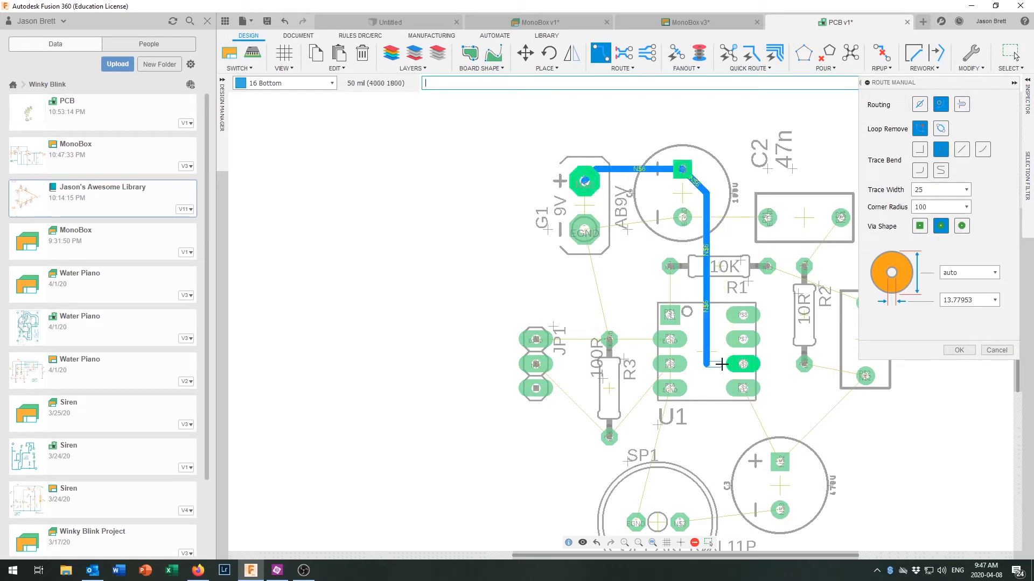
{"action": "left_click", "coordinate": [743, 364]}
- Route the ground trace from JP1's upper pad through R3 to U1's second pin, branching up to the negative pads of G1 and C4
{"action": "left_click", "coordinate": [581, 344]}
{"action": "left_click", "coordinate": [609, 339]}
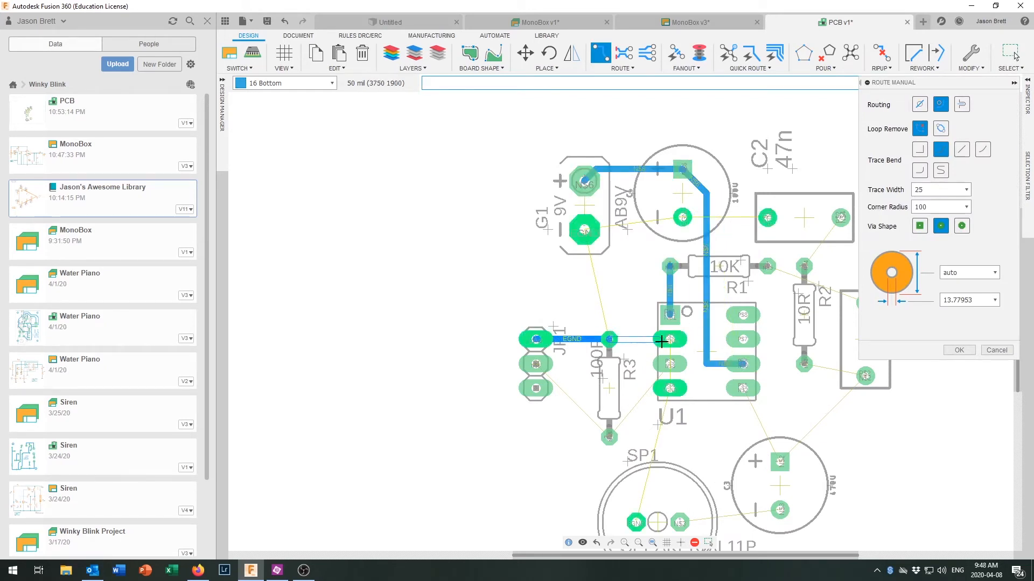
{"action": "left_click", "coordinate": [668, 343]}
{"action": "left_click", "coordinate": [609, 338]}
{"action": "left_click", "coordinate": [611, 231]}
{"action": "left_click", "coordinate": [585, 230]}
{"action": "left_click", "coordinate": [610, 231]}
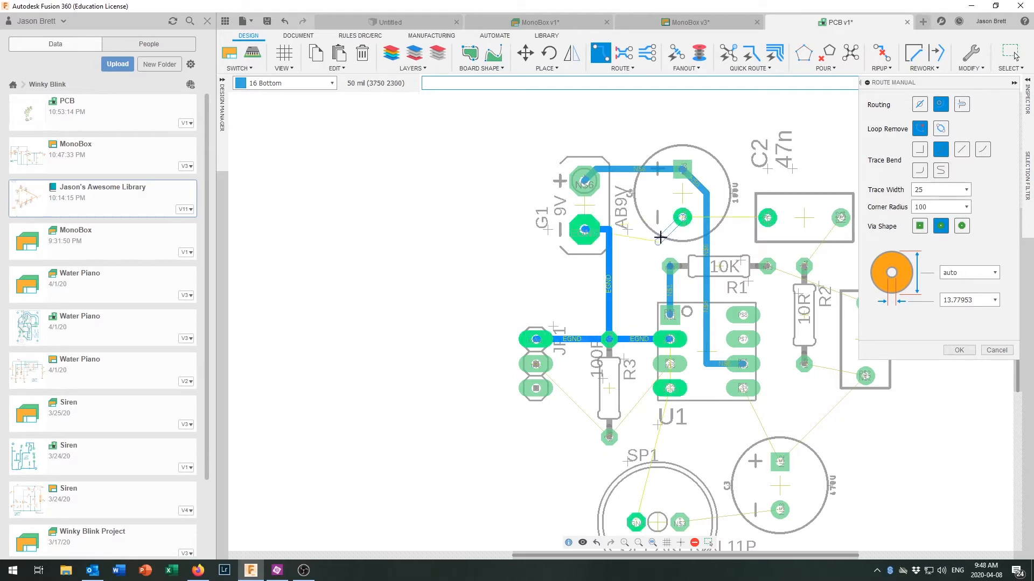
{"action": "left_click", "coordinate": [682, 218]}
{"action": "left_click", "coordinate": [535, 364]}
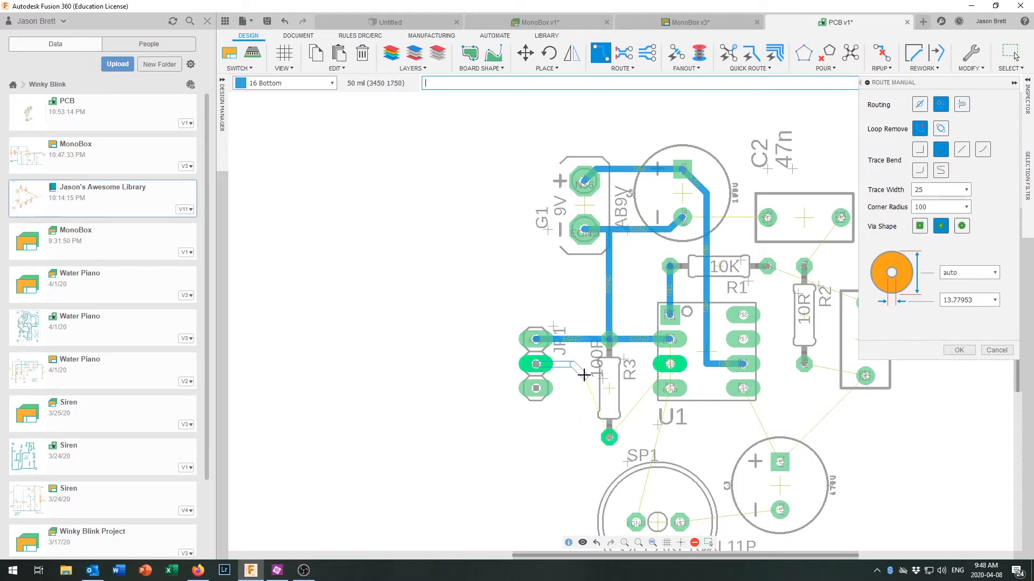
{"action": "left_click", "coordinate": [609, 438]}
{"action": "left_click", "coordinate": [610, 398]}
{"action": "scroll", "coordinate": [711, 435], "scroll_direction": "up", "scroll_amount": 1}
{"action": "right_click", "coordinate": [595, 373]}
{"action": "left_click", "coordinate": [584, 371]}
{"action": "key", "text": "ctrl+z"}
{"action": "key", "text": "ctrl+z"}
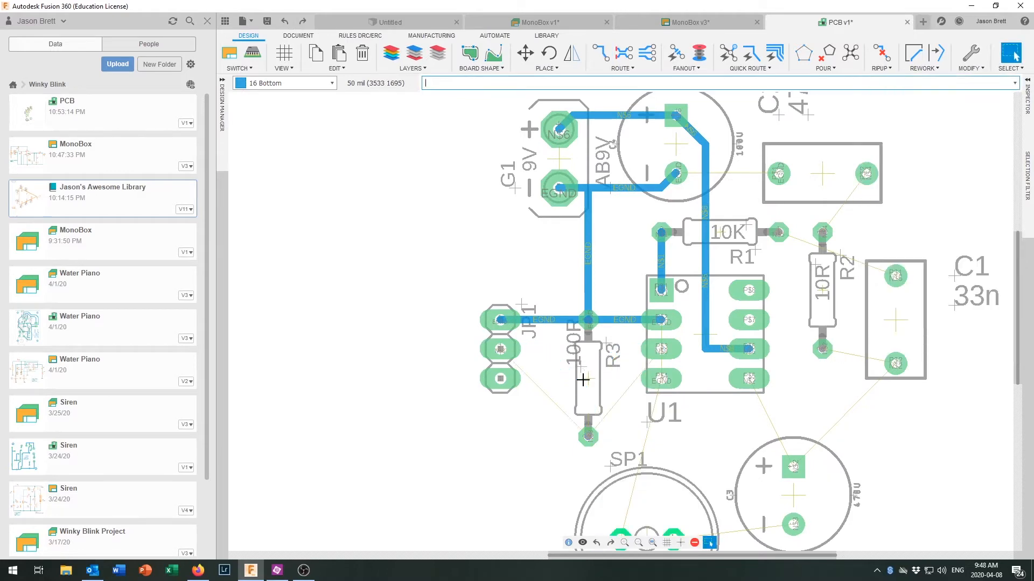
- Route a trace from JP1's middle pad to U1's third pin, with a branch to R3's lower pad
{"action": "left_click", "coordinate": [601, 53]}
{"action": "left_click", "coordinate": [500, 349]}
{"action": "left_click", "coordinate": [661, 349]}
{"action": "left_click", "coordinate": [588, 436]}
{"action": "left_click", "coordinate": [588, 349]}
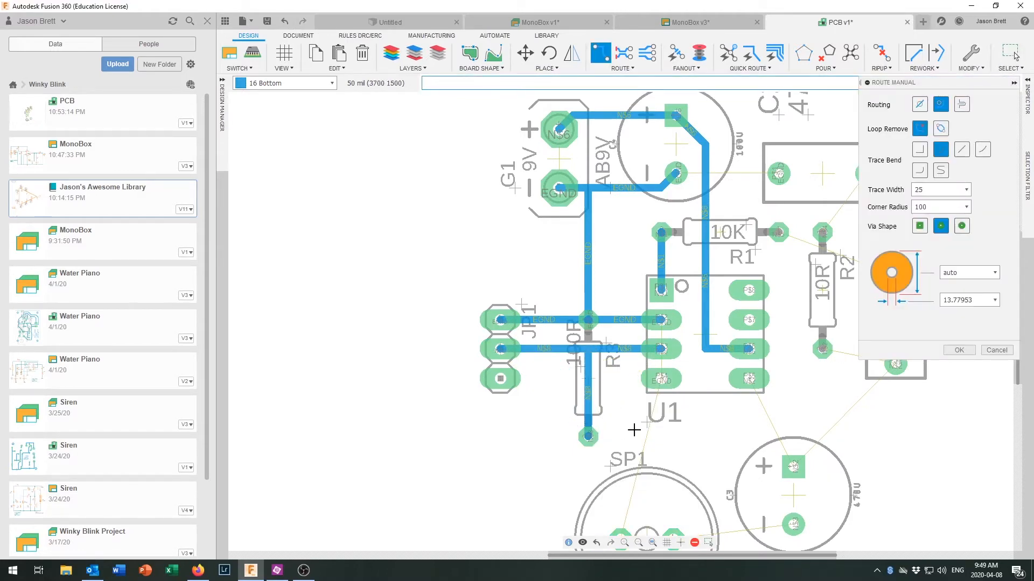
{"action": "scroll", "coordinate": [668, 352], "scroll_direction": "up", "scroll_amount": 1}
{"action": "key", "text": "Escape"}
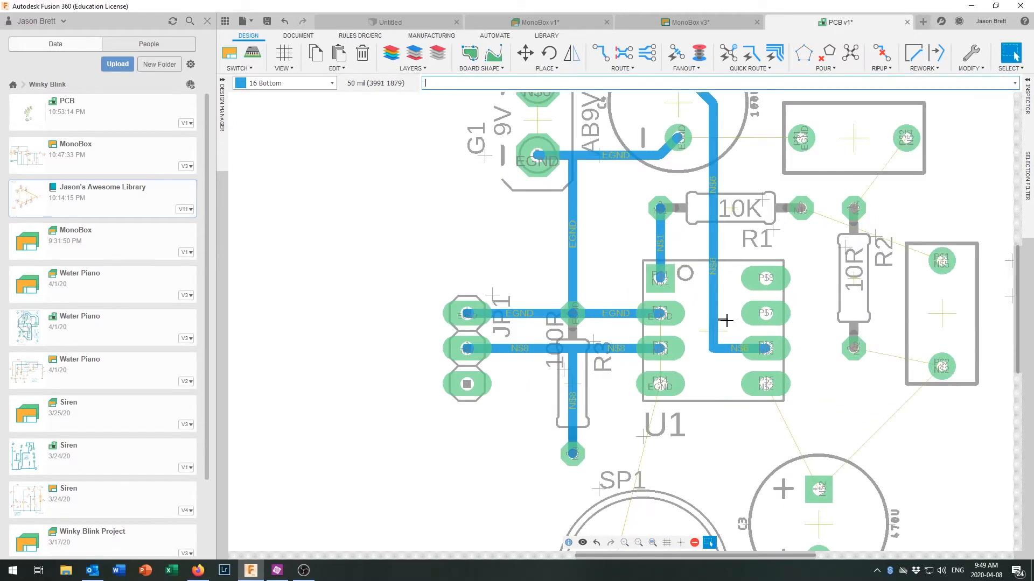
- Shift the vertical power trace across U1 to the right and route ground from U1's second pin to its fourth pin
{"action": "mouse_move", "coordinate": [719, 321]}
{"action": "left_mouse_down"}
{"action": "mouse_move", "coordinate": [724, 278]}
{"action": "mouse_move", "coordinate": [731, 312]}
{"action": "left_mouse_up"}
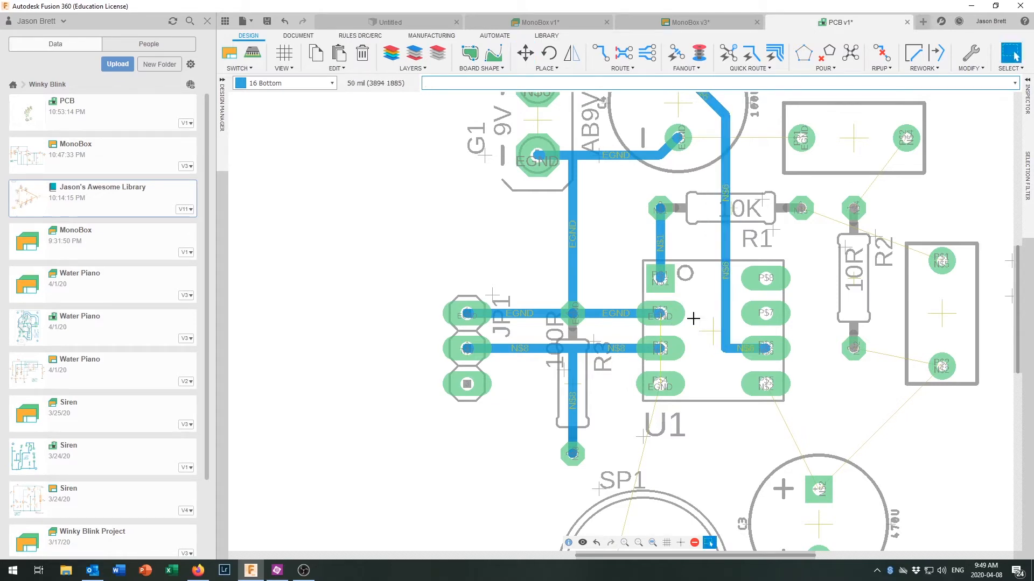
{"action": "left_click", "coordinate": [601, 53]}
{"action": "left_click", "coordinate": [661, 314]}
{"action": "left_click", "coordinate": [698, 348]}
{"action": "scroll", "coordinate": [705, 348], "scroll_direction": "up", "scroll_amount": 2}
{"action": "left_click", "coordinate": [661, 383]}
{"action": "key", "text": "m"}
{"action": "key", "text": "Escape"}
{"action": "scroll", "coordinate": [689, 356], "scroll_direction": "down", "scroll_amount": 3}
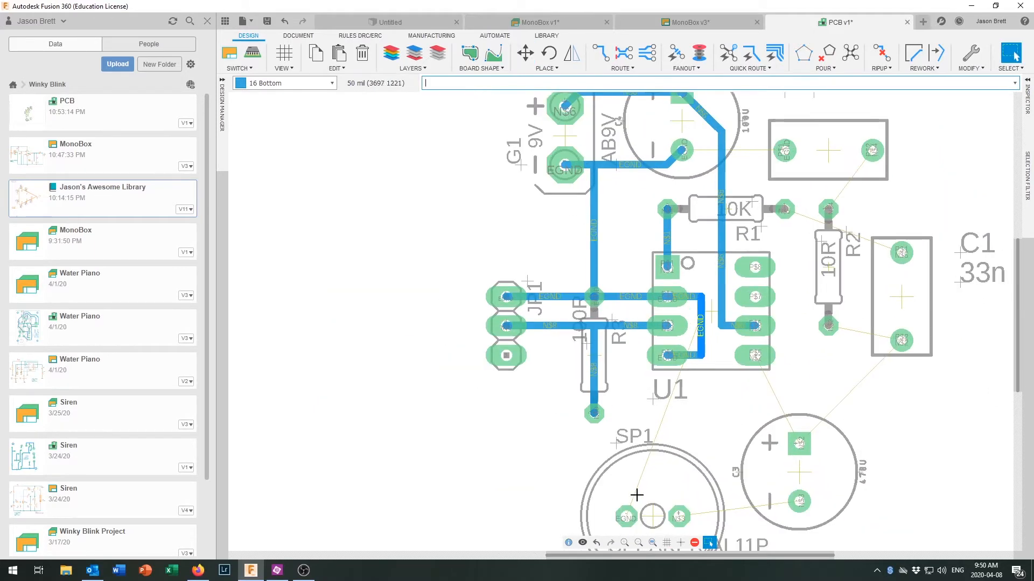
- Route U1's fourth pin to SP1's left pad and SP1's right pad to C3's negative pad
{"action": "left_click", "coordinate": [600, 53]}
{"action": "left_click", "coordinate": [667, 356]}
{"action": "left_click", "coordinate": [626, 518]}
{"action": "scroll", "coordinate": [753, 496], "scroll_direction": "down", "scroll_amount": 1}
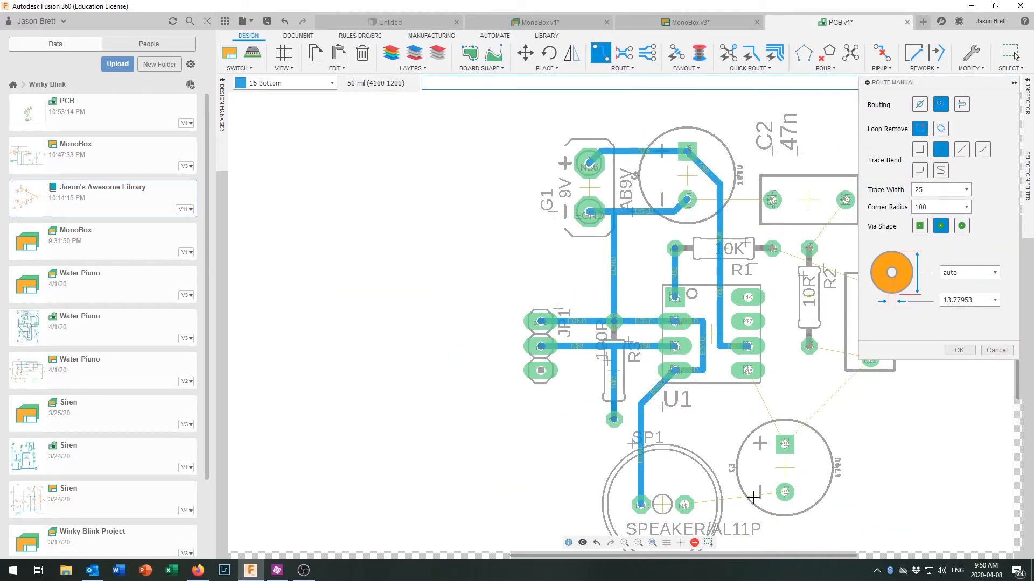
{"action": "scroll", "coordinate": [758, 386], "scroll_direction": "up", "scroll_amount": 3}
{"action": "scroll", "coordinate": [720, 422], "scroll_direction": "down", "scroll_amount": 4}
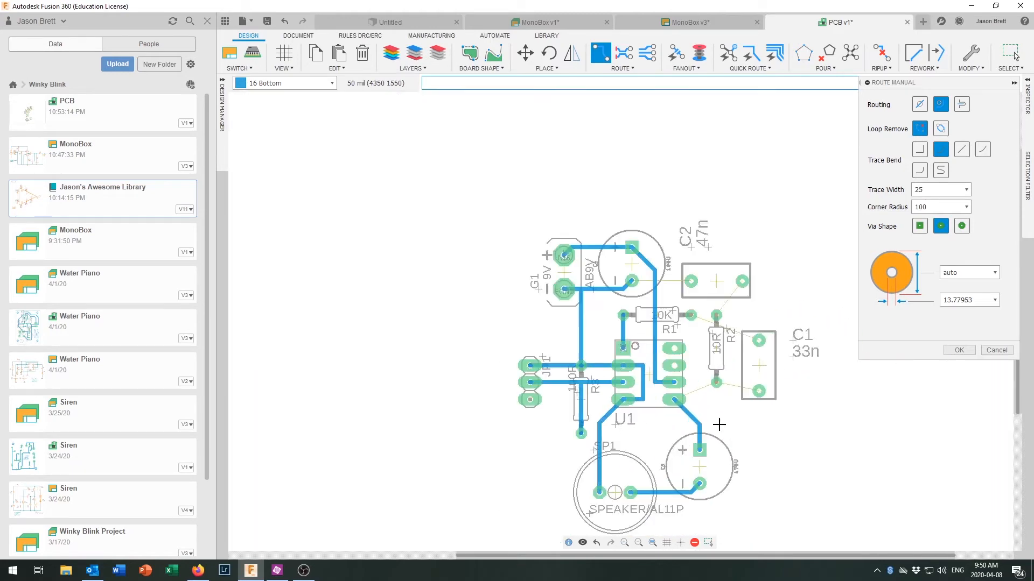
- Replace the direct U1-to-C3 trace with one from U1's lower-right pin to C1's lower pad, branching to R2 and C3
{"action": "scroll", "coordinate": [695, 396], "scroll_direction": "up", "scroll_amount": 3}
{"action": "key", "text": "Escape"}
{"action": "left_click", "coordinate": [649, 402]}
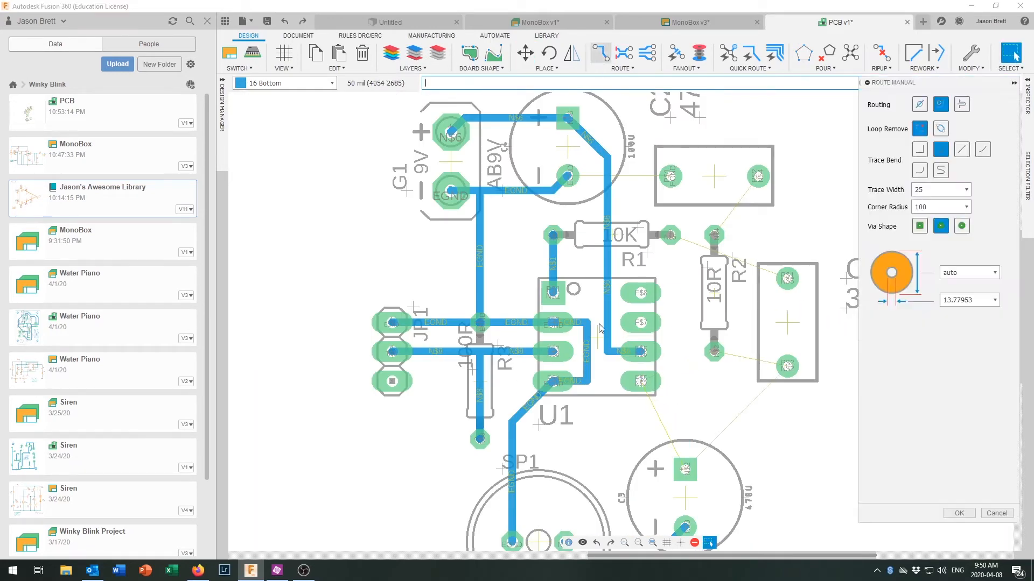
{"action": "left_click", "coordinate": [785, 368]}
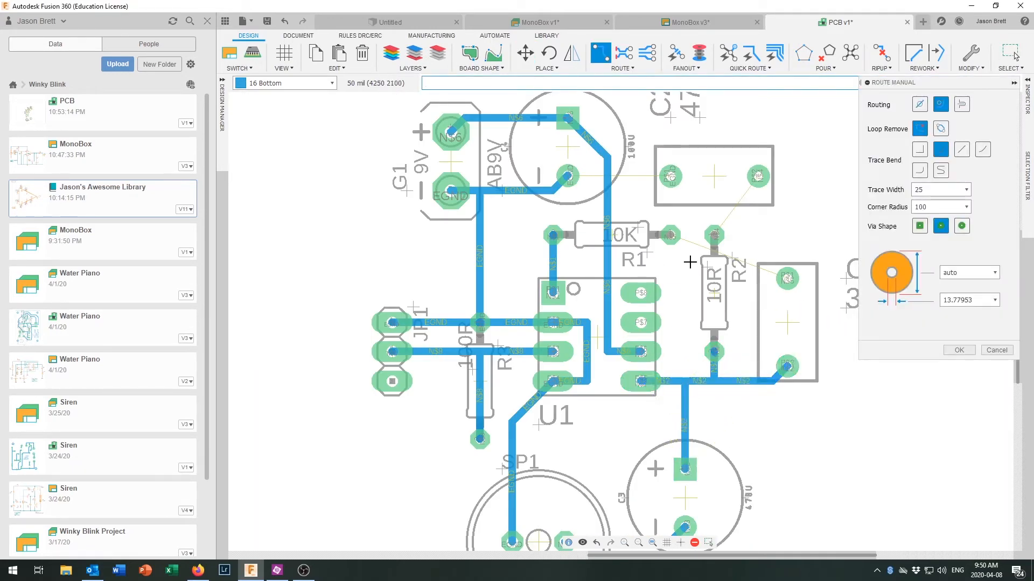
- Route R2's upper pad to C2's right pad and R1's right pad to C1's upper pad
{"action": "scroll", "coordinate": [751, 191], "scroll_direction": "down", "scroll_amount": 2}
{"action": "scroll", "coordinate": [748, 192], "scroll_direction": "up", "scroll_amount": 2}
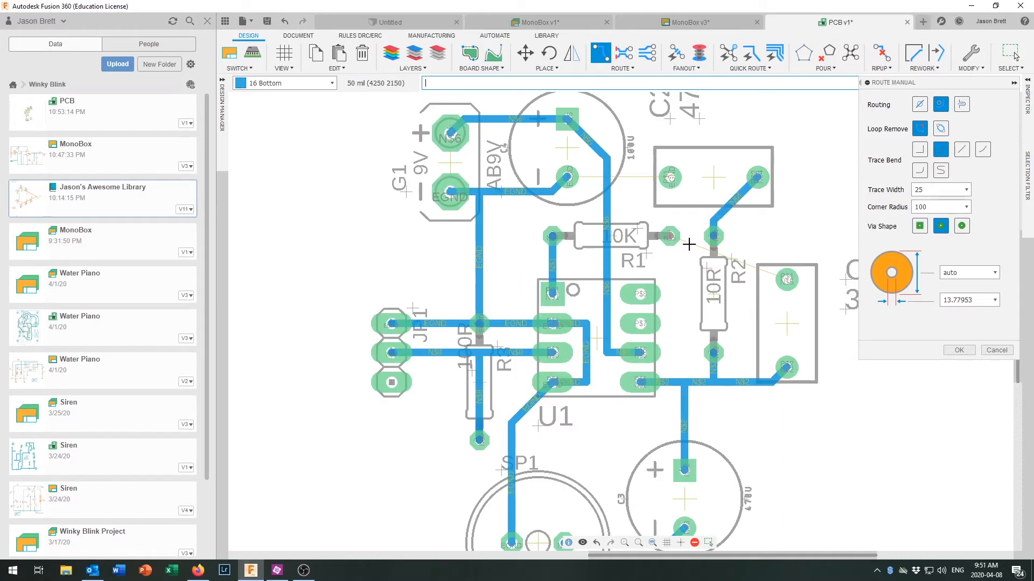
{"action": "left_click", "coordinate": [787, 279]}
{"action": "scroll", "coordinate": [687, 303], "scroll_direction": "down", "scroll_amount": 2}
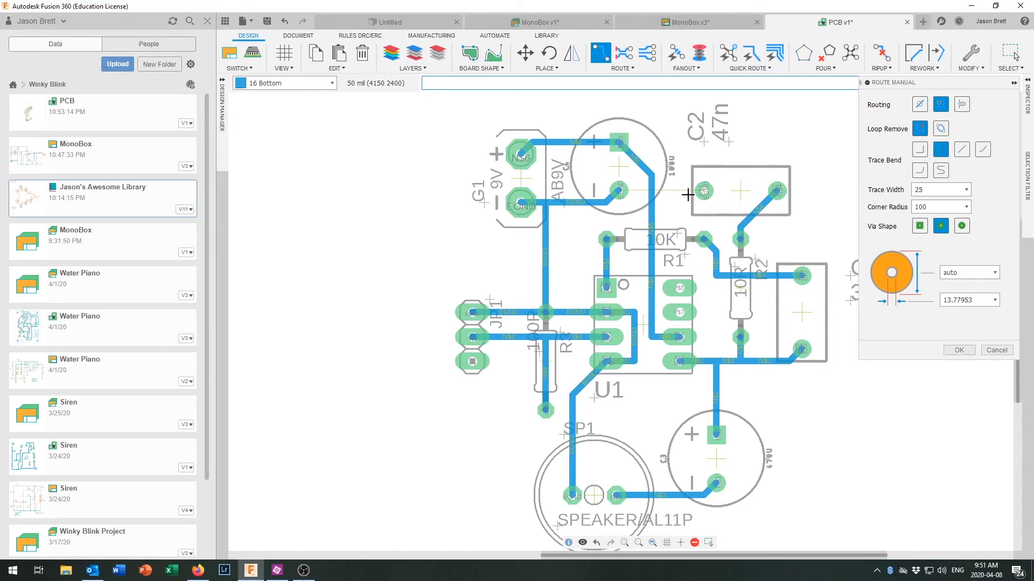
- Route the ground trace from C2's left pad around the outside of C4 and G1 to G1's negative pad
{"action": "left_click", "coordinate": [695, 191]}
{"action": "left_click", "coordinate": [521, 204]}
{"action": "scroll", "coordinate": [572, 263], "scroll_direction": "down", "scroll_amount": 1}
{"action": "key", "text": "Escape"}
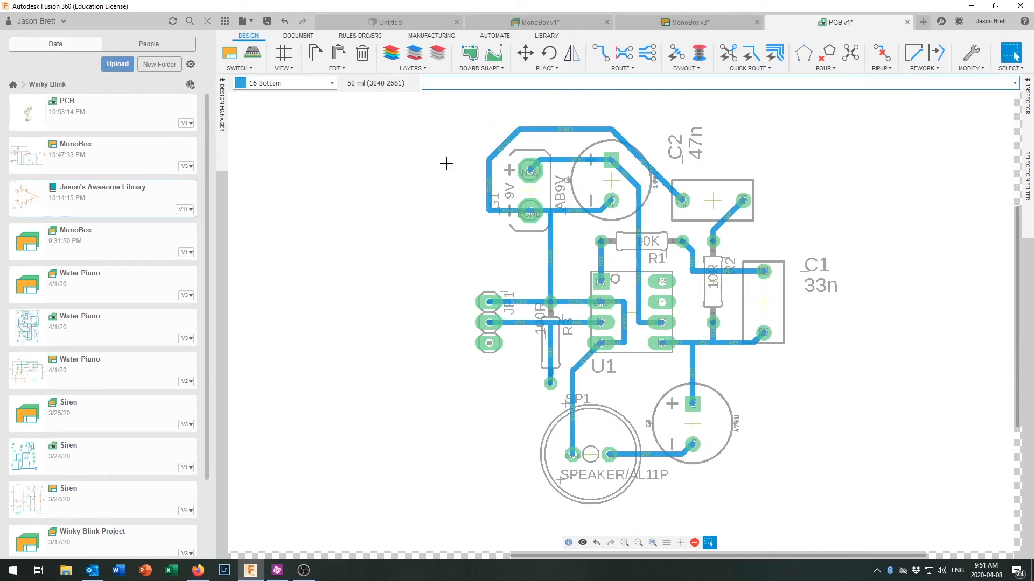
- Run the design rule check on the routed board
{"action": "left_click", "coordinate": [360, 35]}
{"action": "left_click", "coordinate": [338, 53]}
{"action": "left_click", "coordinate": [380, 314]}
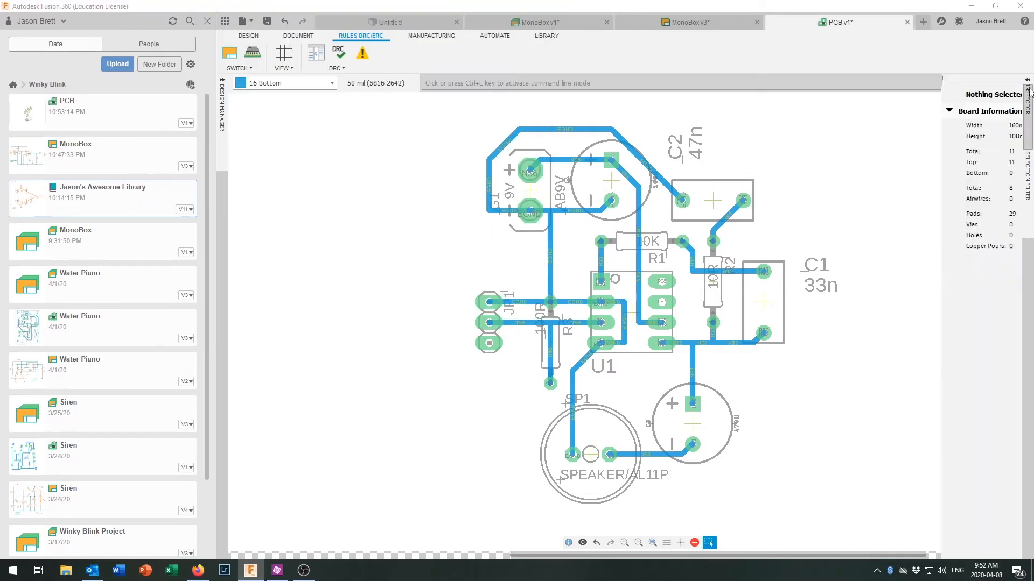
- Shrink the board outline by pulling all four edges in tightly around the routed circuit
{"action": "scroll", "coordinate": [764, 320], "scroll_direction": "down", "scroll_amount": 5}
{"action": "left_click_drag", "start_coordinate": [879, 310], "coordinate": [774, 311]}
{"action": "left_click_drag", "start_coordinate": [725, 445], "coordinate": [723, 384]}
{"action": "left_click_drag", "start_coordinate": [450, 332], "coordinate": [658, 332]}
{"action": "left_click_drag", "start_coordinate": [716, 178], "coordinate": [717, 249]}
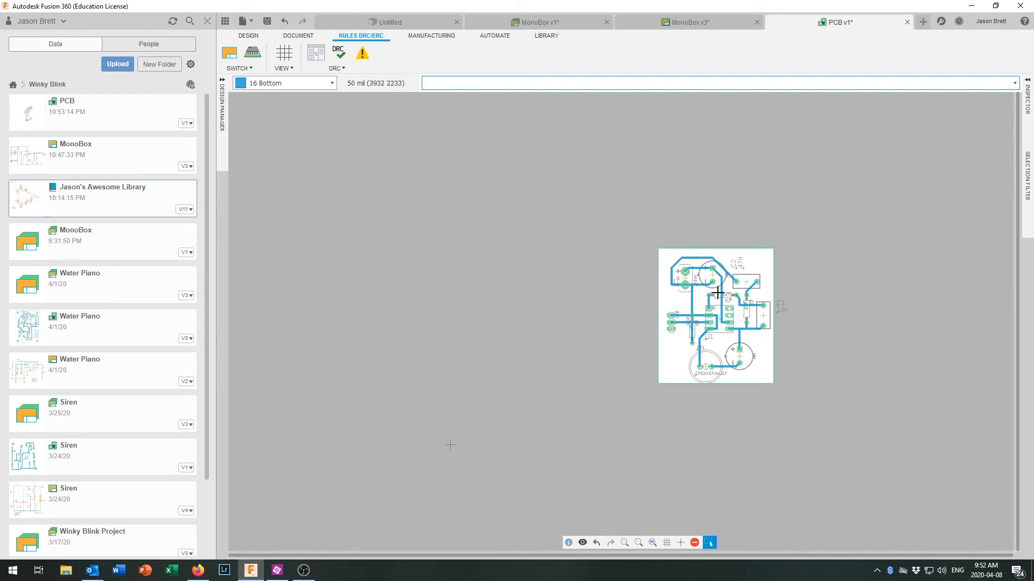
{"action": "scroll", "coordinate": [727, 308], "scroll_direction": "up", "scroll_amount": 4}
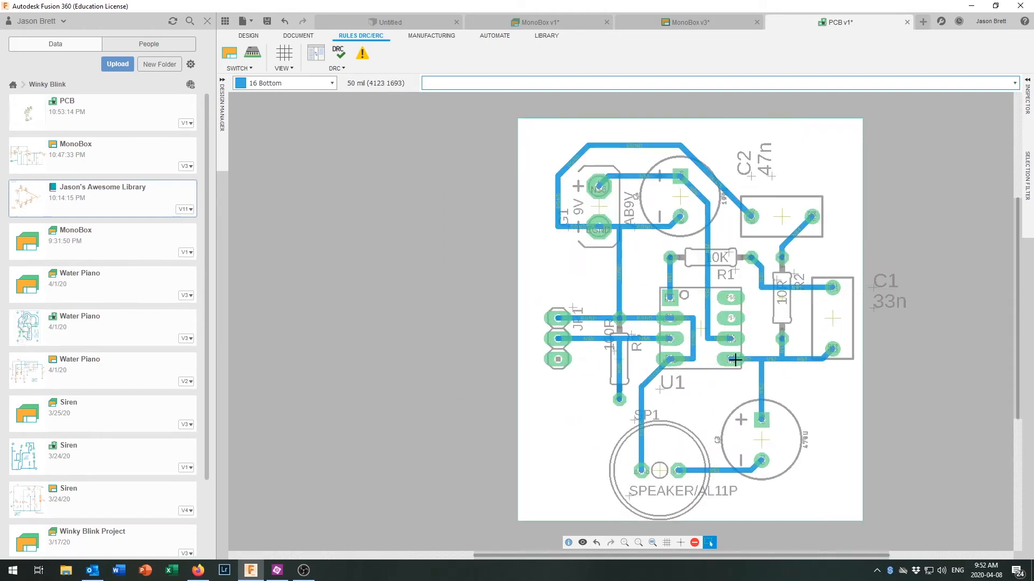
{"action": "scroll", "coordinate": [718, 343], "scroll_direction": "up", "scroll_amount": 4}
{"action": "right_click", "coordinate": [666, 290]}
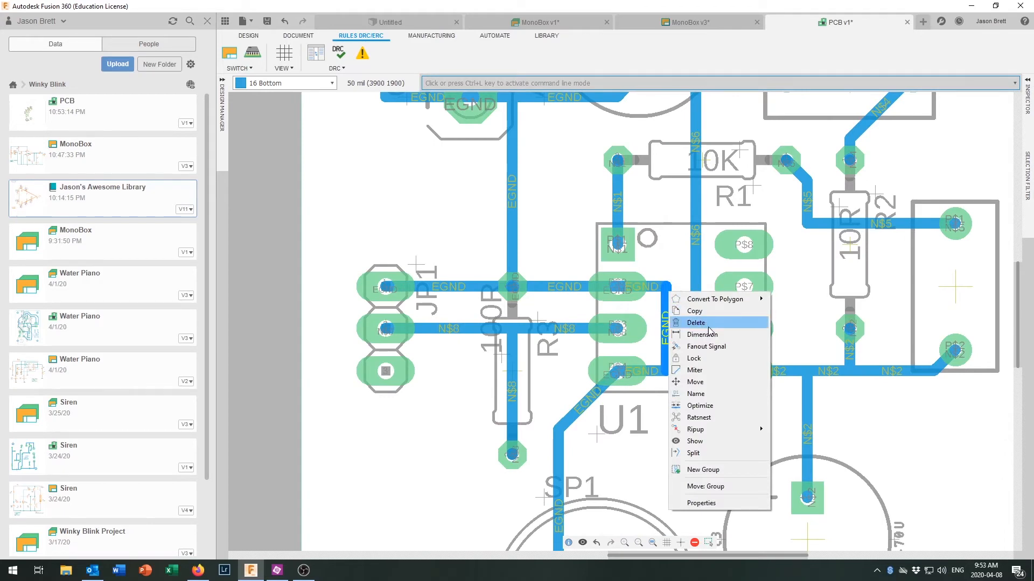
{"action": "left_click", "coordinate": [725, 502]}
{"action": "key", "text": "Escape"}
- Miter both corners of the EGND trace that links U1's second and fourth left-hand pads
{"action": "scroll", "coordinate": [714, 329], "scroll_direction": "up", "scroll_amount": 3}
{"action": "scroll", "coordinate": [714, 329], "scroll_direction": "down", "scroll_amount": 3}
{"action": "right_click", "coordinate": [666, 289]}
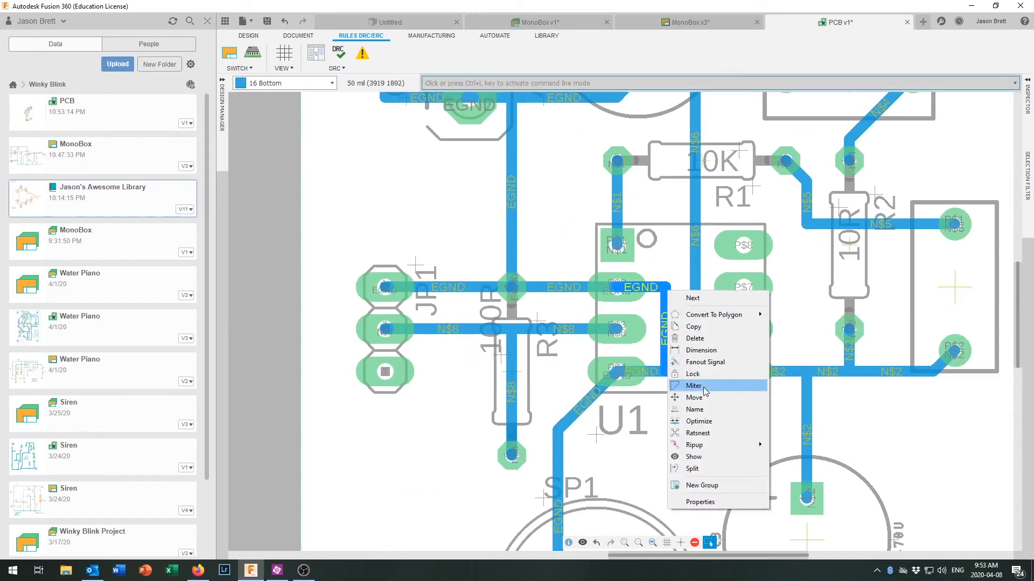
{"action": "left_click", "coordinate": [690, 383]}
{"action": "right_click", "coordinate": [667, 373]}
{"action": "left_click_drag", "start_coordinate": [666, 370], "coordinate": [655, 360]}
- Try to miter the N$6 trace corner beside U1's P$6 pad
{"action": "right_click", "coordinate": [694, 329]}
{"action": "left_click", "coordinate": [719, 424]}
{"action": "left_click_drag", "start_coordinate": [700, 325], "coordinate": [710, 316]}
{"action": "left_click", "coordinate": [959, 153]}
{"action": "scroll", "coordinate": [836, 263], "scroll_direction": "down", "scroll_amount": 1}
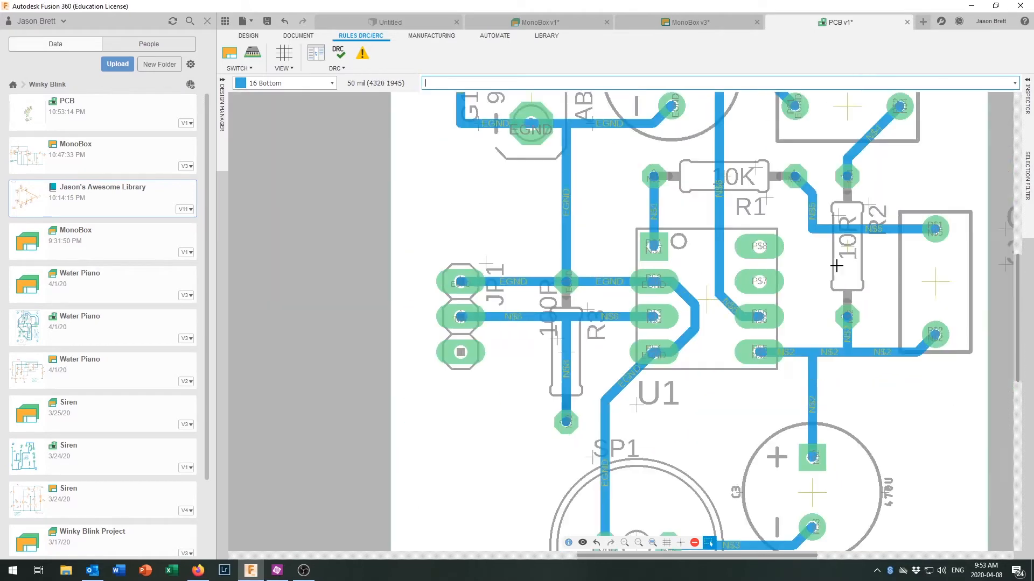
- Miter the lower corner of the N$5 trace between R1's right pad and C1's upper pad
{"action": "scroll", "coordinate": [836, 265], "scroll_direction": "up", "scroll_amount": 3}
{"action": "right_click", "coordinate": [793, 263]}
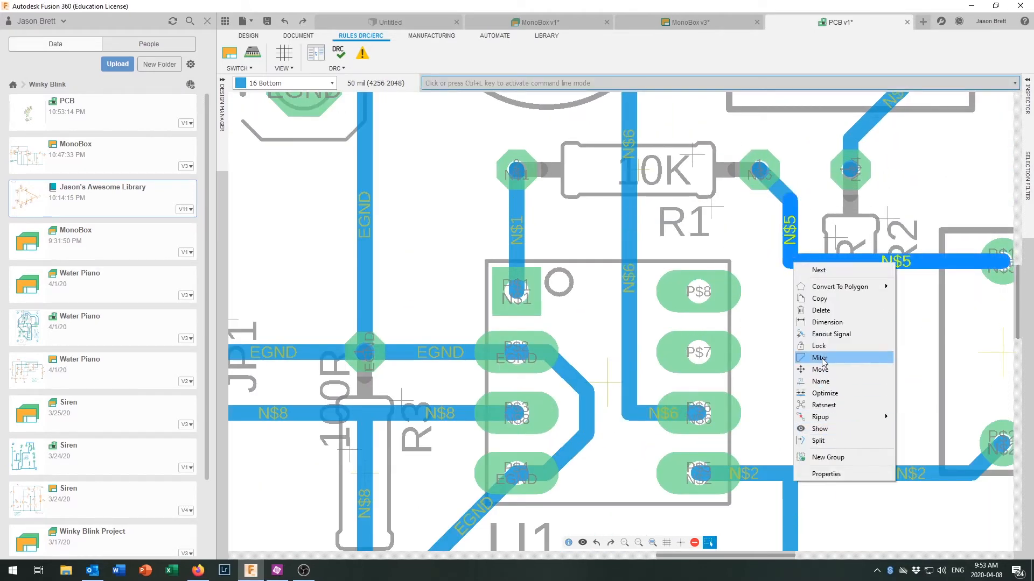
{"action": "left_click", "coordinate": [822, 362]}
{"action": "left_click", "coordinate": [808, 253]}
{"action": "left_click", "coordinate": [959, 154]}
- Miter the lower-left corner of the EGND trace running into G1's negative pad
{"action": "scroll", "coordinate": [807, 298], "scroll_direction": "down", "scroll_amount": 5}
{"action": "scroll", "coordinate": [592, 210], "scroll_direction": "up", "scroll_amount": 3}
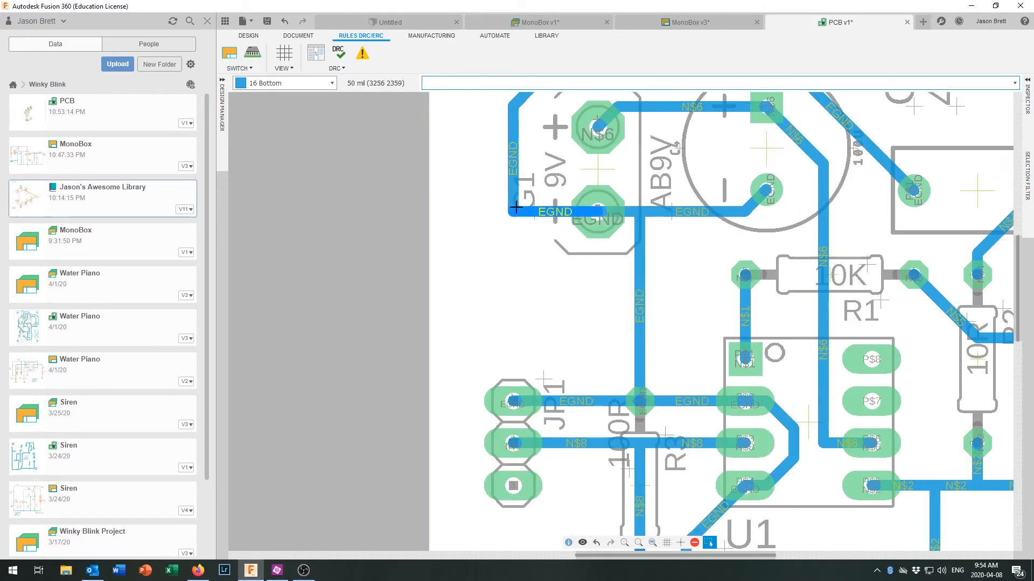
{"action": "right_click", "coordinate": [515, 208]}
{"action": "left_click", "coordinate": [549, 362]}
{"action": "left_click", "coordinate": [528, 199]}
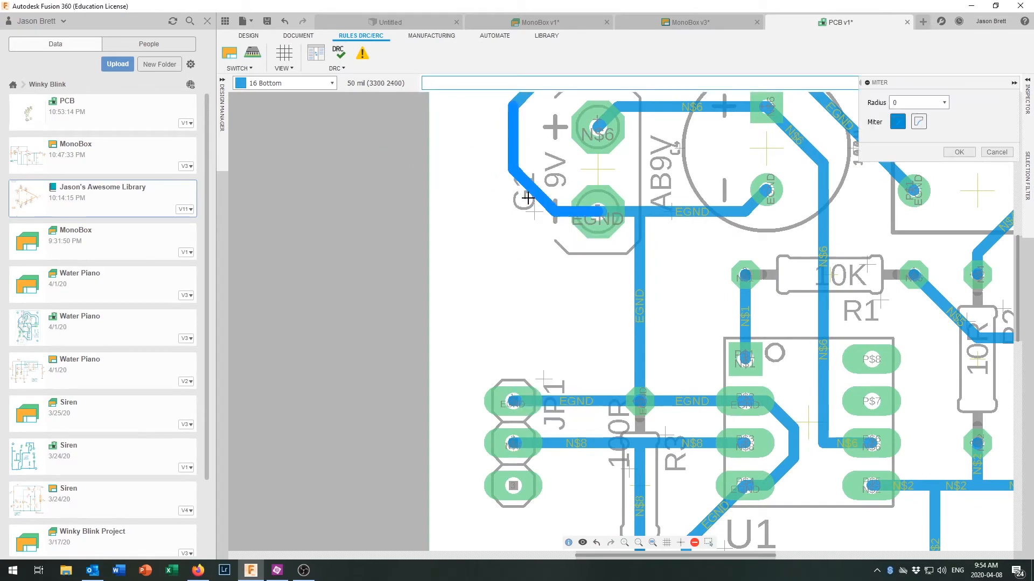
{"action": "scroll", "coordinate": [533, 210], "scroll_direction": "down", "scroll_amount": 3}
{"action": "key", "text": "Escape"}
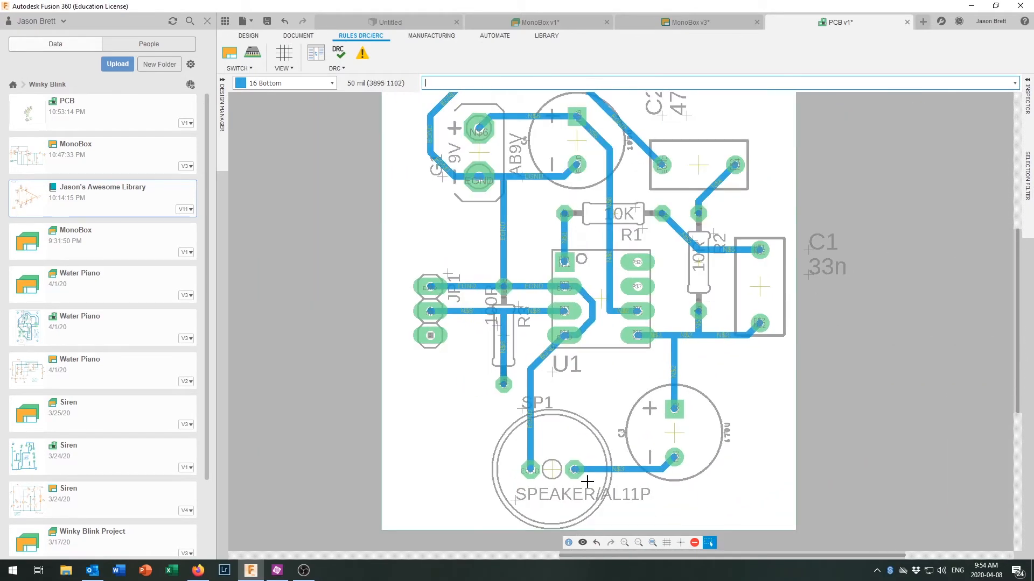
- Route an extra EGND trace from JP1's upper pad around the outside of JP1 to SP1's left pad
{"action": "left_click", "coordinate": [248, 36]}
{"action": "left_click", "coordinate": [600, 52]}
{"action": "left_click", "coordinate": [430, 286]}
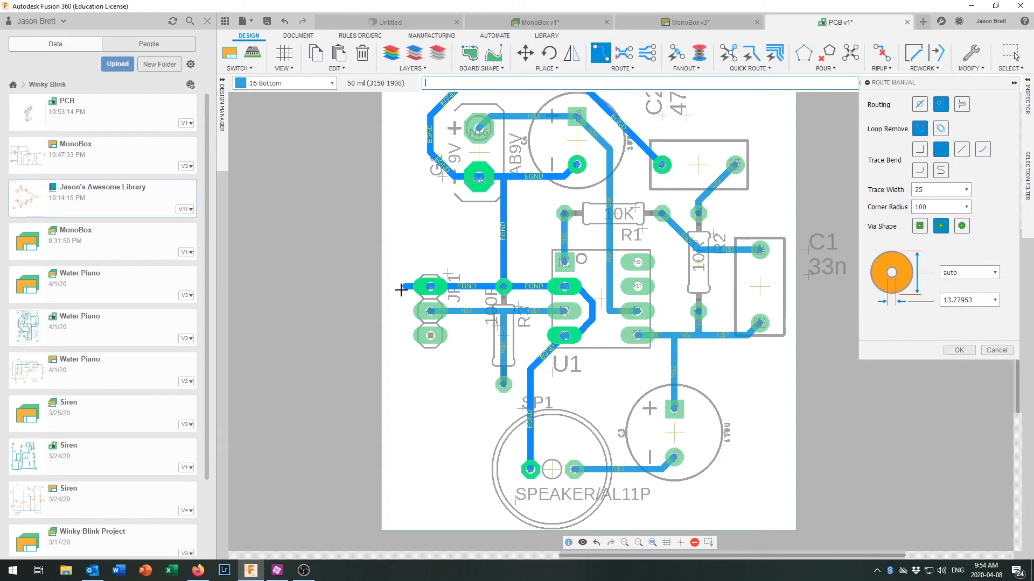
{"action": "left_click", "coordinate": [527, 470]}
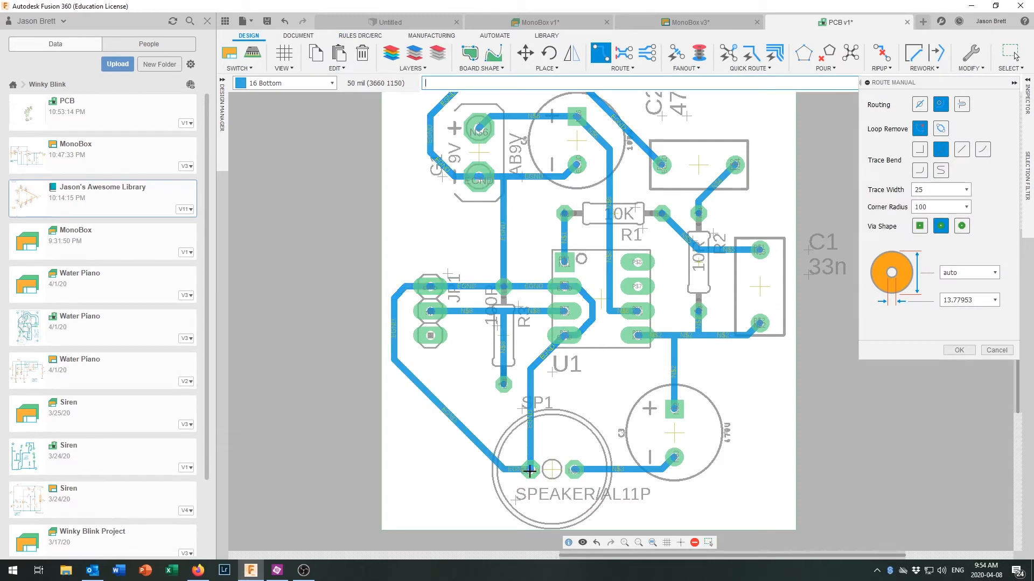
{"action": "key", "text": "Escape"}
- Set the width of the vertical EGND segment above R3 and the EGND segment from JP1 to R3 to 40 mil
{"action": "right_click", "coordinate": [503, 233]}
{"action": "left_click", "coordinate": [514, 428]}
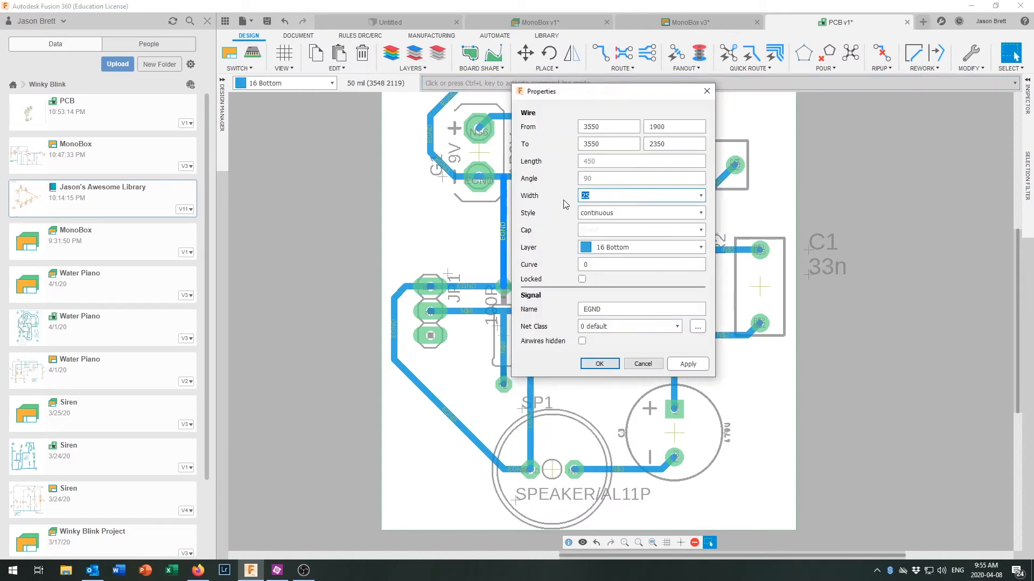
{"action": "type", "text": "40"}
{"action": "key", "text": "Return"}
{"action": "right_click", "coordinate": [478, 286]}
{"action": "left_click", "coordinate": [488, 480]}
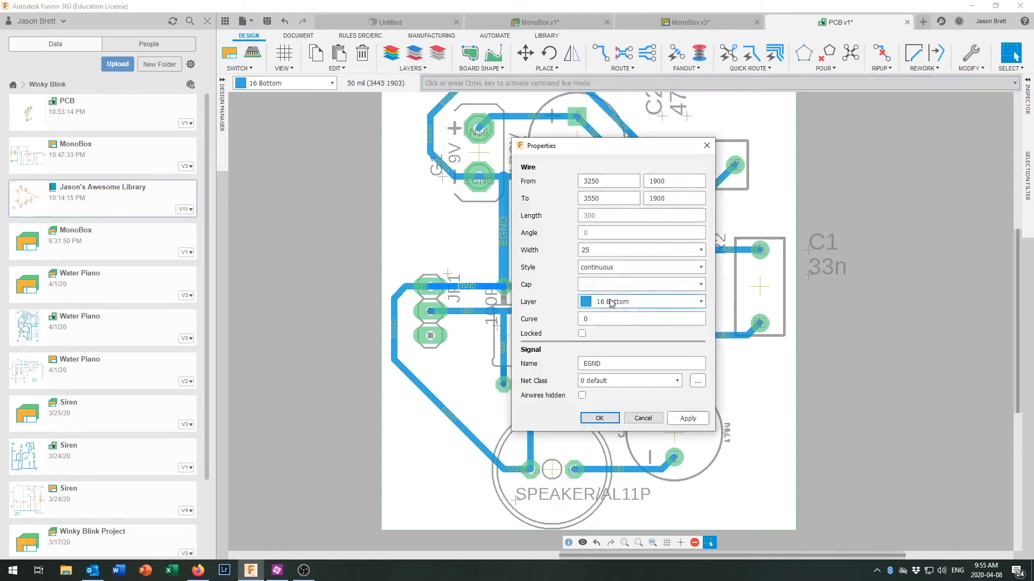
{"action": "left_click", "coordinate": [683, 420]}
{"action": "left_click", "coordinate": [609, 418]}
- Set the width of the EGND segment between R3's upper pad and U1 to 40 mil
{"action": "right_click", "coordinate": [531, 286]}
{"action": "left_click", "coordinate": [542, 480]}
{"action": "double_click", "coordinate": [372, 250]}
{"action": "type", "text": "40"}
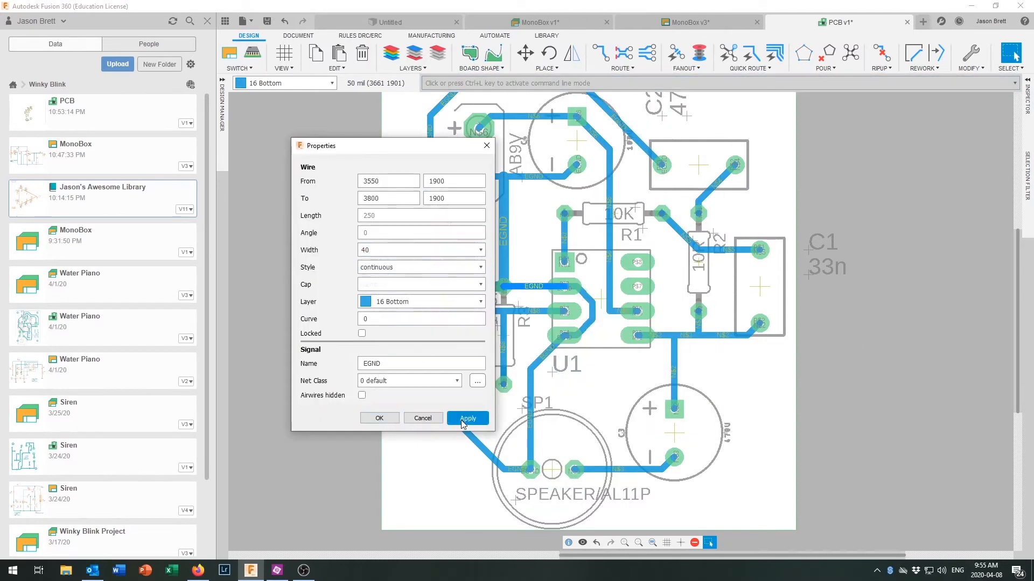
{"action": "left_click", "coordinate": [463, 421]}
{"action": "left_click", "coordinate": [392, 418]}
- Set the width of the short horizontal EGND segment leaving JP1's upper pad on its left to 40 mil
{"action": "right_click", "coordinate": [409, 288]}
{"action": "left_click", "coordinate": [421, 483]}
{"action": "double_click", "coordinate": [516, 250]}
{"action": "type", "text": "40"}
{"action": "left_click", "coordinate": [613, 419]}
{"action": "left_click", "coordinate": [528, 418]}
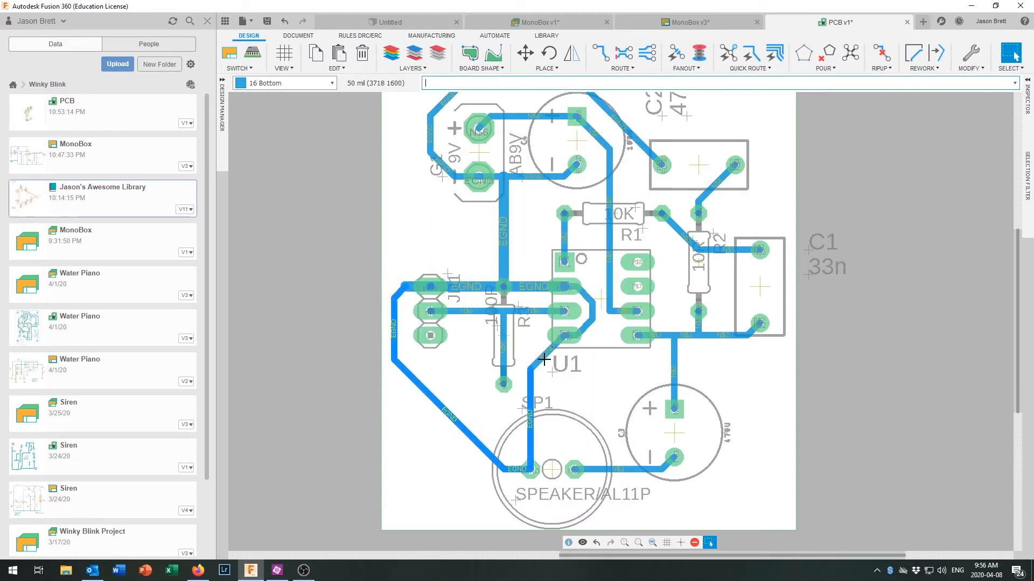
- Set the width of the vertical EGND segment above SP1's left pad to 40 mil
{"action": "right_click", "coordinate": [529, 393]}
{"action": "left_click", "coordinate": [540, 384]}
{"action": "left_click_drag", "start_coordinate": [399, 372], "coordinate": [362, 376]}
{"action": "type", "text": "40"}
{"action": "left_click", "coordinate": [492, 542]}
{"action": "left_click", "coordinate": [413, 542]}
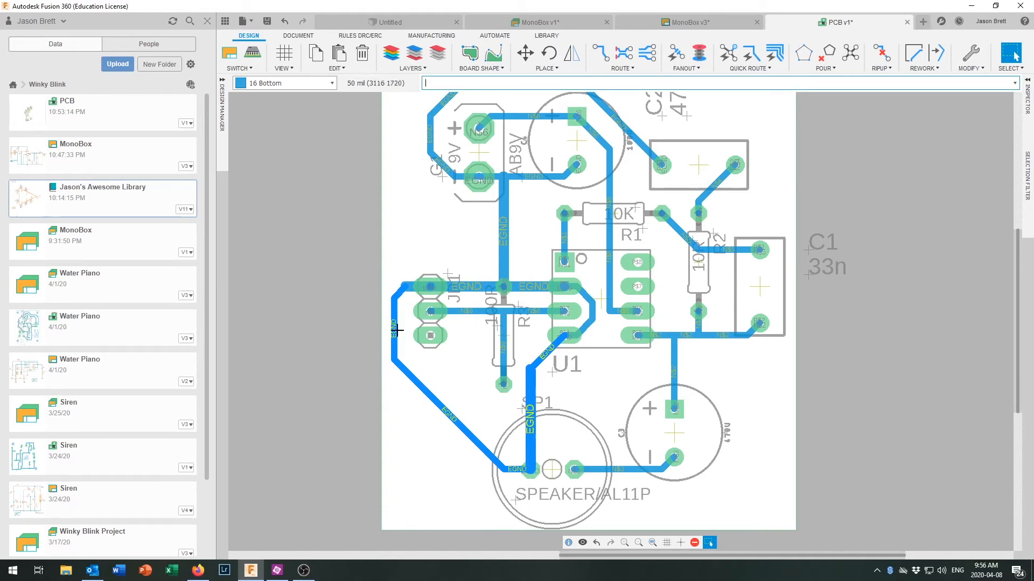
- Set the short EGND segment entering SP1's left pad and the long diagonal leading to it to 40 mil wide
{"action": "right_click", "coordinate": [512, 468]}
{"action": "left_click", "coordinate": [520, 460]}
{"action": "left_click_drag", "start_coordinate": [623, 374], "coordinate": [545, 385]}
{"action": "type", "text": "40"}
{"action": "left_click", "coordinate": [625, 542]}
{"action": "right_click", "coordinate": [473, 438]}
{"action": "left_click", "coordinate": [486, 429]}
{"action": "type", "text": "40"}
{"action": "left_click", "coordinate": [604, 543]}
- Set the width of the vertical EGND segment running down the left of JP1 to 40 mil
{"action": "right_click", "coordinate": [397, 339]}
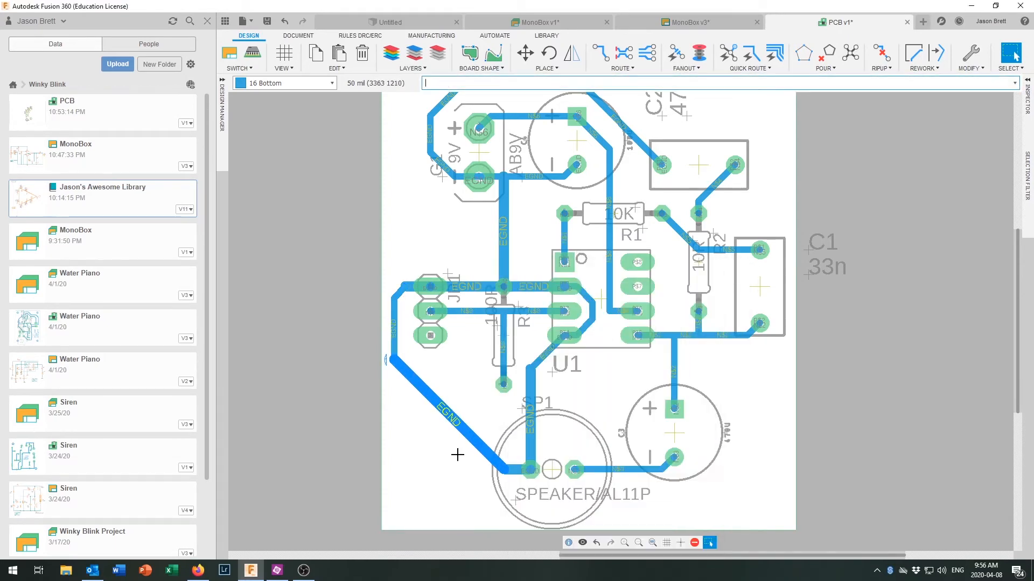
{"action": "left_click", "coordinate": [429, 536]}
{"action": "left_click_drag", "start_coordinate": [487, 293], "coordinate": [450, 295]}
{"action": "type", "text": "40"}
{"action": "left_click", "coordinate": [574, 461]}
{"action": "left_click", "coordinate": [492, 461]}
- Set the width of the short diagonal EGND segment at the upper-left corner around JP1 to 40 mil
{"action": "right_click", "coordinate": [401, 291]}
{"action": "left_click", "coordinate": [440, 488]}
{"action": "left_click_drag", "start_coordinate": [501, 257], "coordinate": [469, 262]}
{"action": "type", "text": "40"}
{"action": "left_click", "coordinate": [590, 425]}
{"action": "left_click", "coordinate": [501, 425]}
- Move the board outline's left edge slightly outward from the widened ground trace
{"action": "left_click_drag", "start_coordinate": [381, 269], "coordinate": [371, 269]}
{"action": "key", "text": "Escape"}
{"action": "scroll", "coordinate": [541, 367], "scroll_direction": "down", "scroll_amount": 1}
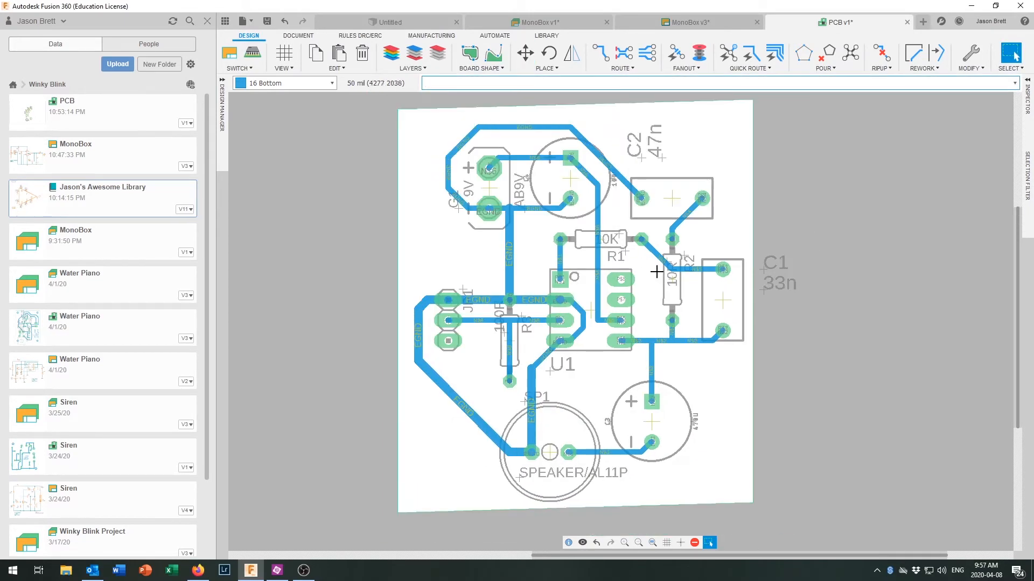
- Try to widen the EGND segment beside G1's negative pad to 40 mil, undoing each attempt
{"action": "scroll", "coordinate": [656, 283], "scroll_direction": "up", "scroll_amount": 1}
{"action": "scroll", "coordinate": [473, 198], "scroll_direction": "up", "scroll_amount": 3}
{"action": "right_click", "coordinate": [472, 193]}
{"action": "left_click", "coordinate": [524, 385]}
{"action": "left_click_drag", "start_coordinate": [582, 155], "coordinate": [531, 191]}
{"action": "type", "text": "40"}
{"action": "left_click", "coordinate": [671, 323]}
{"action": "left_click", "coordinate": [583, 323]}
{"action": "key", "text": "ctrl+z"}
{"action": "right_click", "coordinate": [464, 191]}
{"action": "left_click", "coordinate": [514, 384]}
{"action": "left_click_drag", "start_coordinate": [581, 155], "coordinate": [551, 155]}
{"action": "type", "text": "40"}
{"action": "left_click", "coordinate": [671, 323]}
{"action": "left_click", "coordinate": [583, 323]}
{"action": "left_click_drag", "start_coordinate": [527, 191], "coordinate": [544, 198]}
{"action": "key", "text": "ctrl+z"}
- Set the width of the EGND segment from G1's negative pad to the vertical ground trace to 40 mil
{"action": "right_click", "coordinate": [471, 190]}
{"action": "left_click", "coordinate": [512, 385]}
{"action": "left_click_drag", "start_coordinate": [578, 155], "coordinate": [558, 156]}
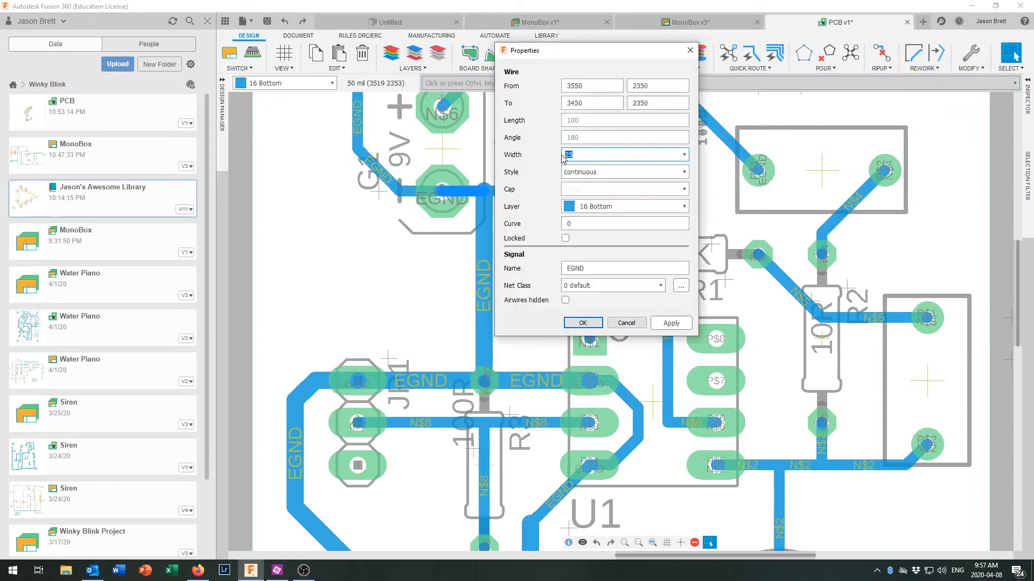
{"action": "type", "text": "40"}
{"action": "left_click", "coordinate": [583, 323]}
- Set the width of the horizontal EGND segment running from the vertical ground trace toward C4 to 40 mil
{"action": "right_click", "coordinate": [528, 193]}
{"action": "left_click", "coordinate": [568, 388]}
{"action": "left_click_drag", "start_coordinate": [355, 155], "coordinate": [305, 168]}
{"action": "type", "text": "40"}
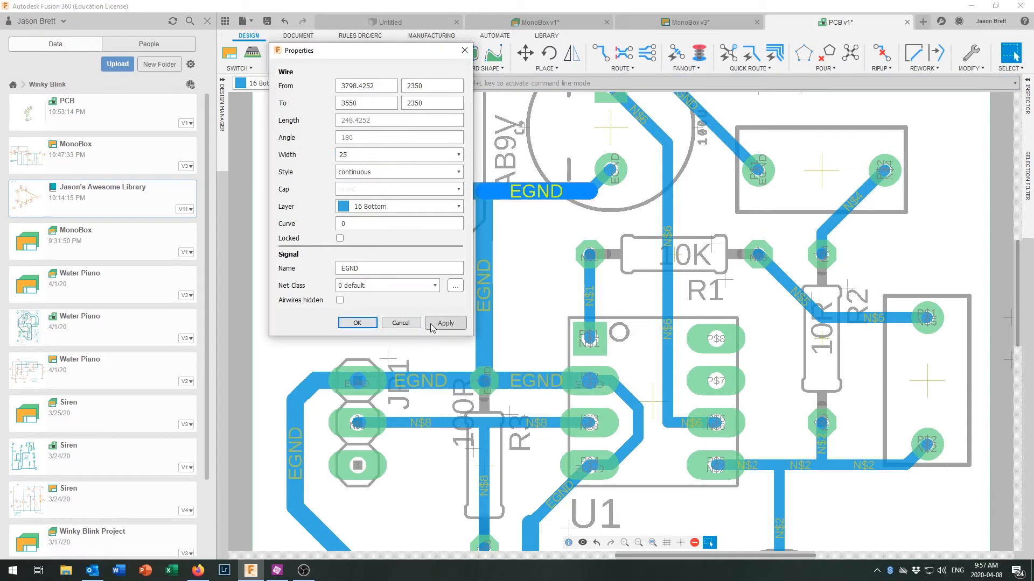
{"action": "left_click", "coordinate": [445, 323]}
{"action": "left_click", "coordinate": [357, 323]}
- Set the width of the short diagonal EGND segment at C4's negative pad to 40 mil
{"action": "left_click_drag", "start_coordinate": [587, 192], "coordinate": [596, 186]}
{"action": "right_click", "coordinate": [598, 181]}
{"action": "left_click", "coordinate": [638, 375]}
{"action": "left_click_drag", "start_coordinate": [476, 142], "coordinate": [425, 148]}
{"action": "type", "text": "40"}
{"action": "left_click", "coordinate": [551, 312]}
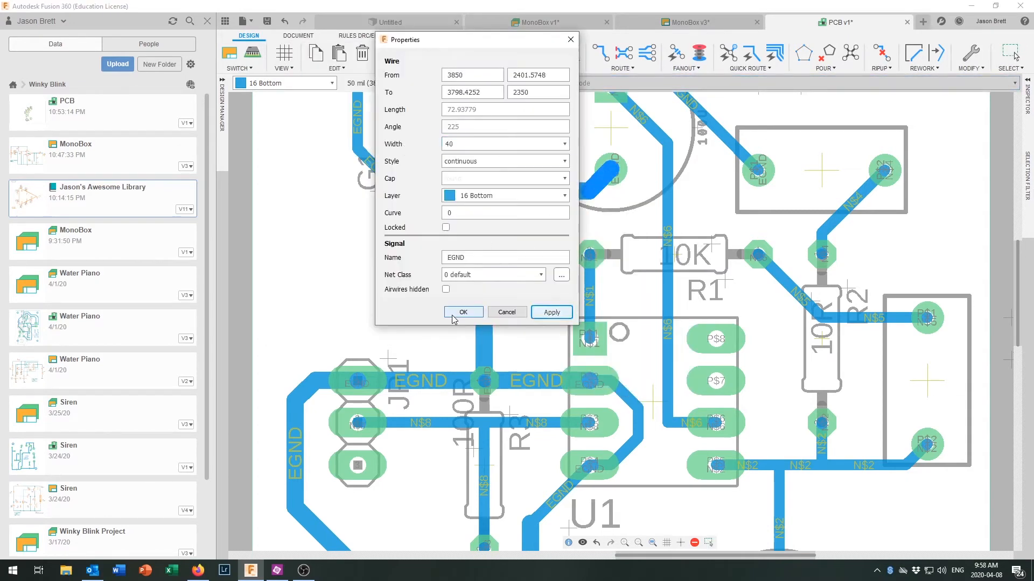
{"action": "left_click", "coordinate": [464, 312]}
- Miter the lower corner of the N$6 trace where it turns into U1's P$6 pad
{"action": "scroll", "coordinate": [464, 308], "scroll_direction": "down", "scroll_amount": 3}
{"action": "scroll", "coordinate": [589, 361], "scroll_direction": "up", "scroll_amount": 2}
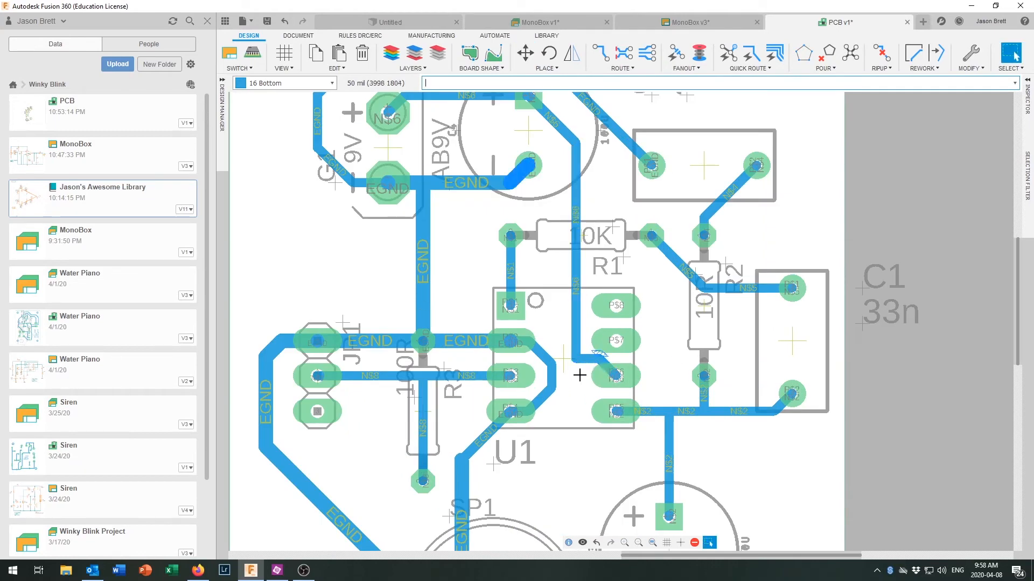
{"action": "right_click", "coordinate": [579, 377]}
{"action": "left_click", "coordinate": [622, 275]}
{"action": "key", "text": "Escape"}
{"action": "scroll", "coordinate": [436, 131], "scroll_direction": "up", "scroll_amount": 1}
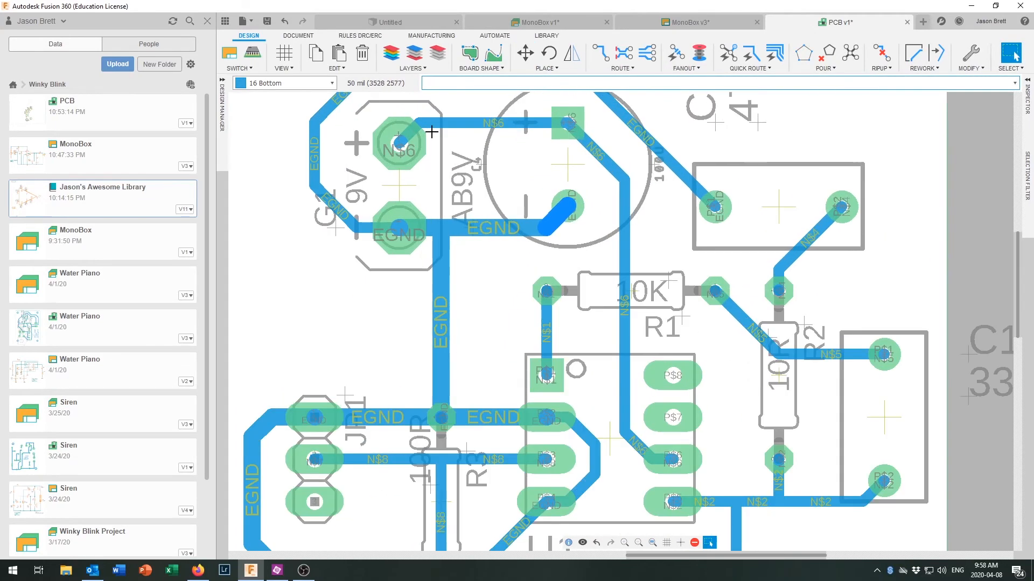
- Shift the N$6 bend near G1's positive pad toward C4 and set the horizontal N$6 segment's width to 40 mil
{"action": "left_click_drag", "start_coordinate": [417, 123], "coordinate": [435, 123]}
{"action": "right_click", "coordinate": [477, 122]}
{"action": "left_click", "coordinate": [506, 306]}
{"action": "type", "text": "40"}
{"action": "left_click", "coordinate": [667, 282]}
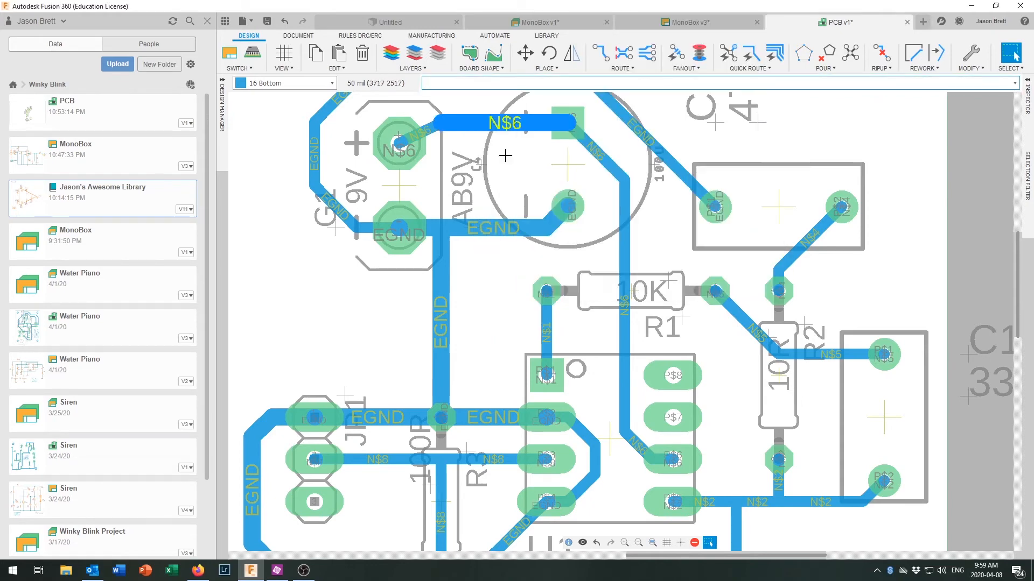
- Set the width of the slanted N$6 segment at G1's positive pad to 40 mil
{"action": "right_click", "coordinate": [427, 129]}
{"action": "left_click", "coordinate": [461, 322]}
{"action": "left_click_drag", "start_coordinate": [530, 113], "coordinate": [508, 115]}
{"action": "type", "text": "40"}
{"action": "left_click", "coordinate": [627, 282]}
{"action": "left_click", "coordinate": [538, 281]}
- Widen the diagonal N$6 segment from C4's positive pad and the long vertical N$6 segment below it to 40 mil
{"action": "right_click", "coordinate": [603, 164]}
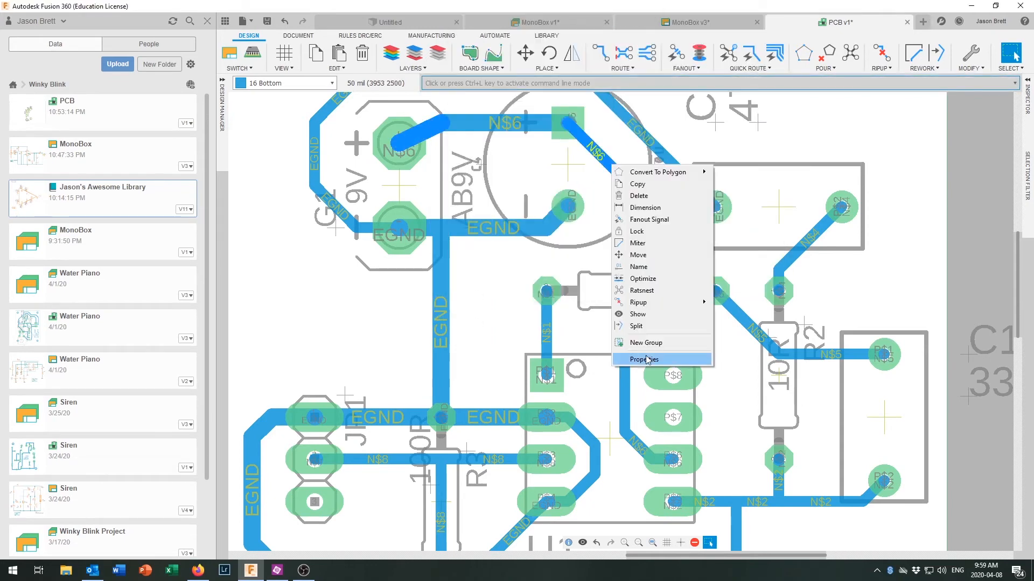
{"action": "left_click", "coordinate": [646, 359]}
{"action": "left_click", "coordinate": [530, 282]}
{"action": "left_click", "coordinate": [486, 283]}
{"action": "right_click", "coordinate": [627, 259]}
{"action": "left_click", "coordinate": [662, 454]}
{"action": "type", "text": "40"}
{"action": "left_click", "coordinate": [587, 435]}
{"action": "left_click", "coordinate": [542, 435]}
- Set the width of the mitered N$6 segment beside U1's P$6 pad to 40 mil
{"action": "scroll", "coordinate": [634, 450], "scroll_direction": "up", "scroll_amount": 2}
{"action": "right_click", "coordinate": [638, 442]}
{"action": "left_click", "coordinate": [666, 436]}
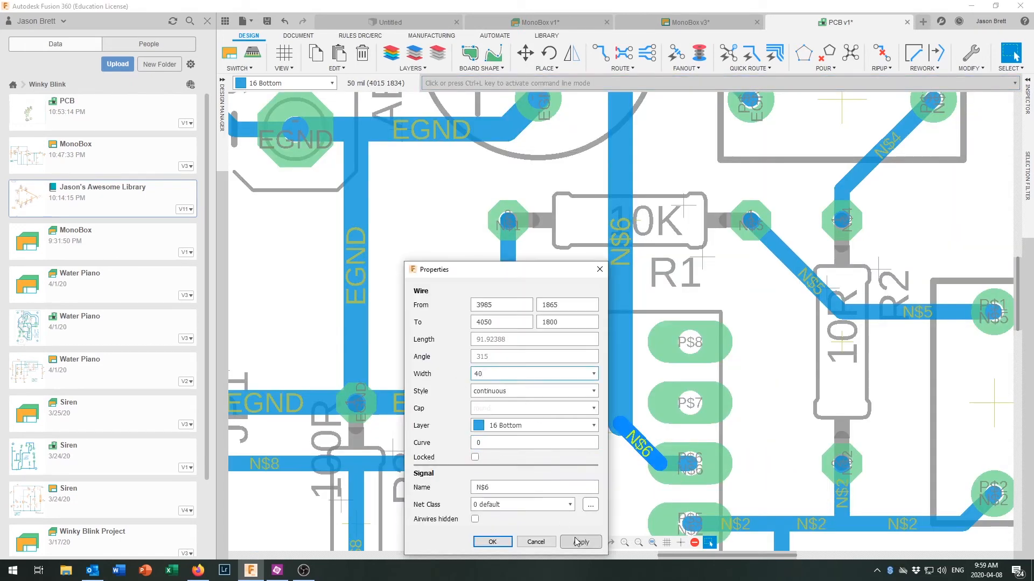
{"action": "left_click", "coordinate": [571, 539]}
{"action": "left_click", "coordinate": [533, 541]}
- Draw small mounting-hole circles in the board's lower-left and upper-right corners on the 16 Bottom layer
{"action": "scroll", "coordinate": [656, 459], "scroll_direction": "up", "scroll_amount": 6}
{"action": "scroll", "coordinate": [655, 457], "scroll_direction": "down", "scroll_amount": 13}
{"action": "scroll", "coordinate": [620, 464], "scroll_direction": "down", "scroll_amount": 2}
{"action": "middle_click_drag", "start_coordinate": [625, 489], "coordinate": [619, 383]}
{"action": "scroll", "coordinate": [619, 383], "scroll_direction": "up", "scroll_amount": 3}
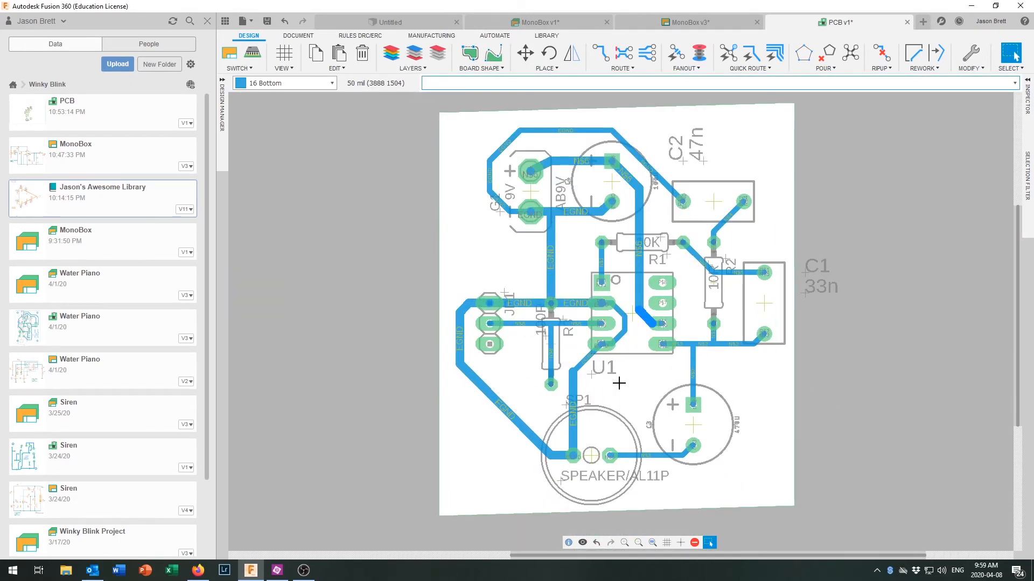
{"action": "left_click", "coordinate": [423, 36]}
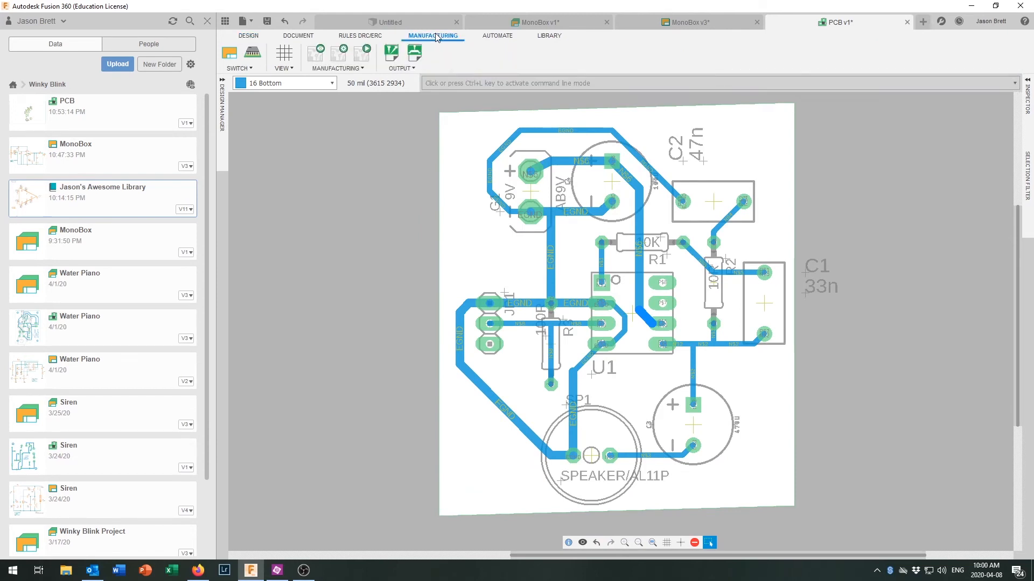
{"action": "left_click", "coordinate": [298, 35]}
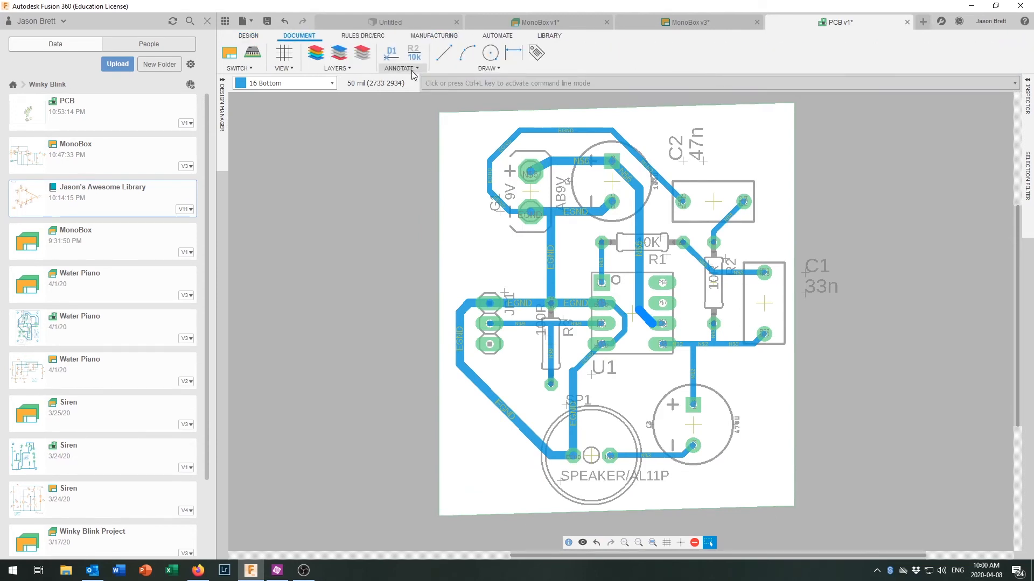
{"action": "left_click", "coordinate": [490, 52]}
{"action": "left_click", "coordinate": [479, 475]}
{"action": "left_click", "coordinate": [490, 477]}
{"action": "left_click", "coordinate": [958, 129]}
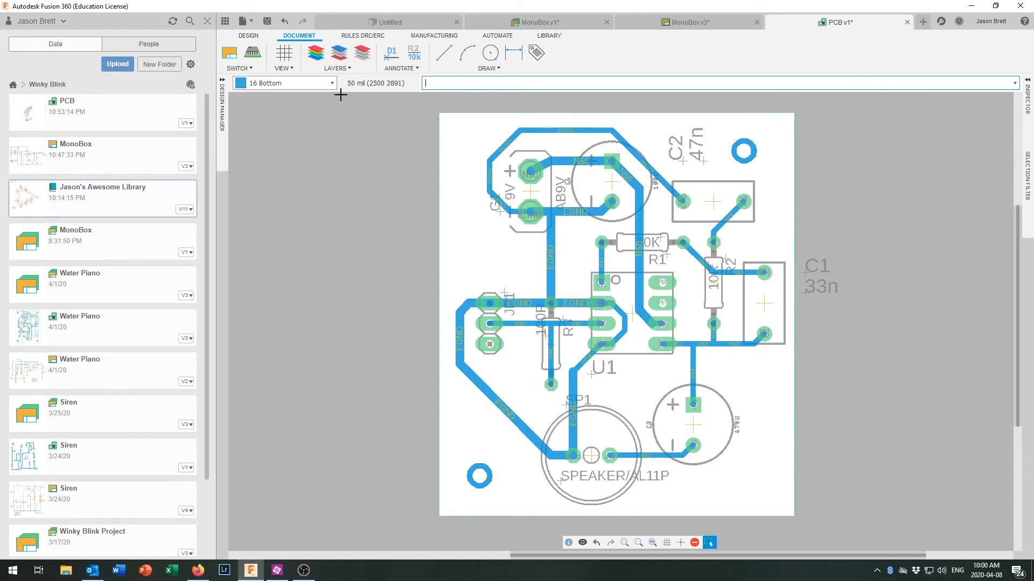
- Create a four-line text on the 16 Bottom layer: Monobox Amp, LM386, the designer's name and April 2020
{"action": "left_click", "coordinate": [488, 68]}
{"action": "left_click", "coordinate": [463, 161]}
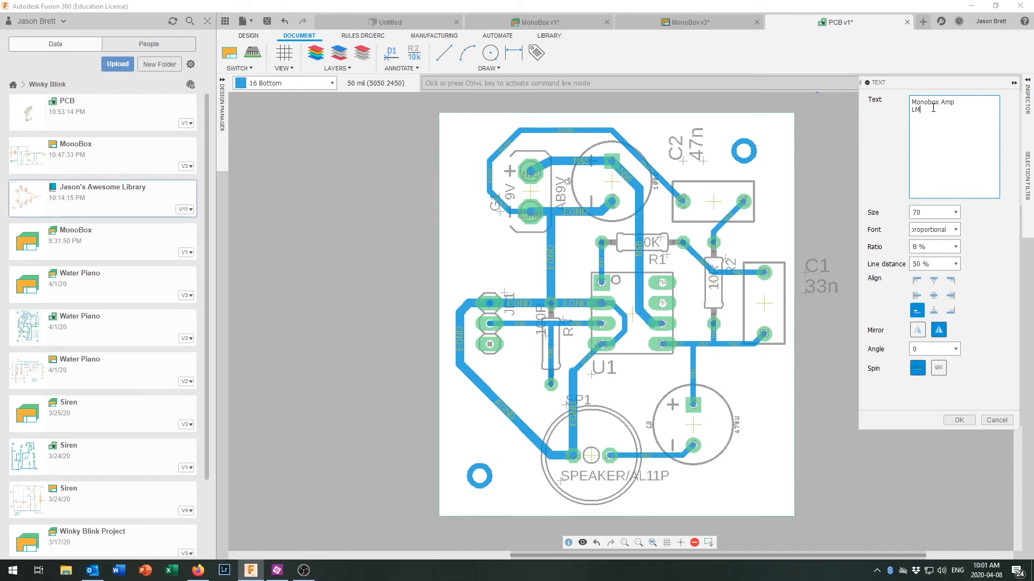
{"action": "type", "text": "2020"}
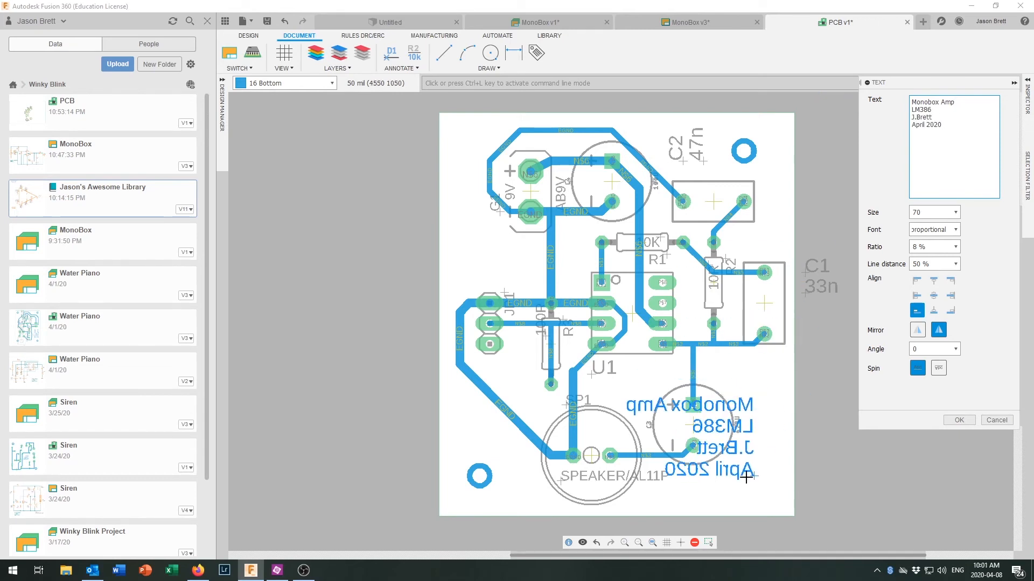
- Align the mirrored text centre-left, set its angle to 90 and place it in the board's lower-right corner
{"action": "left_click", "coordinate": [917, 296]}
{"action": "left_click", "coordinate": [933, 349]}
{"action": "left_click", "coordinate": [926, 398]}
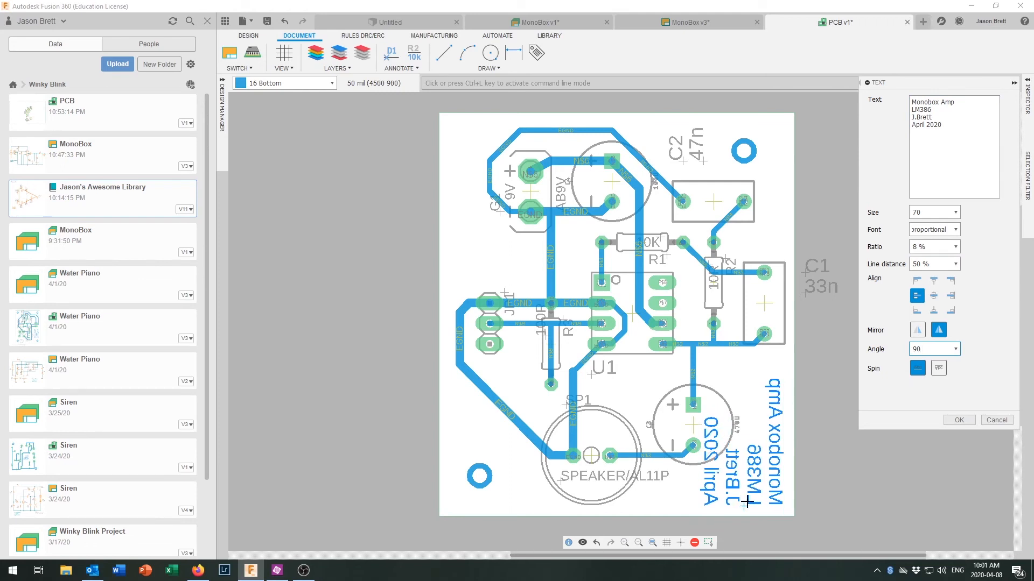
{"action": "left_click", "coordinate": [743, 446]}
{"action": "key", "text": "Escape"}
- Move C1's name and its 33n value inside the C1 outline
{"action": "mouse_move", "coordinate": [687, 425]}
{"action": "left_mouse_down"}
{"action": "mouse_move", "coordinate": [676, 425]}
{"action": "mouse_move", "coordinate": [685, 423]}
{"action": "left_mouse_up"}
{"action": "middle_click_drag", "start_coordinate": [769, 386], "coordinate": [771, 386]}
{"action": "scroll", "coordinate": [691, 471], "scroll_direction": "up", "scroll_amount": 3}
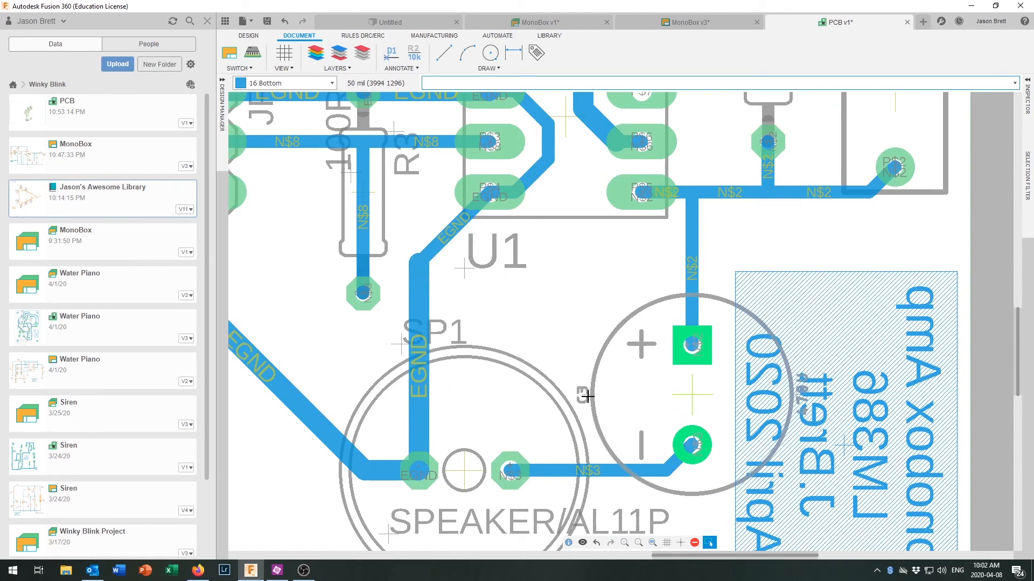
{"action": "scroll", "coordinate": [586, 397], "scroll_direction": "down", "scroll_amount": 3}
{"action": "left_click_drag", "start_coordinate": [747, 277], "coordinate": [685, 307]}
{"action": "left_click_drag", "start_coordinate": [746, 255], "coordinate": [746, 271]}
- Rotate C2's name and 47n value to horizontal, placing the name above the C2 outline and the value inside it
{"action": "right_click", "coordinate": [642, 145]}
{"action": "left_click_drag", "start_coordinate": [645, 145], "coordinate": [670, 171]}
{"action": "right_click", "coordinate": [623, 144]}
{"action": "left_click", "coordinate": [651, 211]}
{"action": "left_click", "coordinate": [961, 177]}
{"action": "left_click_drag", "start_coordinate": [623, 144], "coordinate": [661, 150]}
- Move C4's name inside the capacitor outline and rotate it to read horizontally
{"action": "scroll", "coordinate": [559, 156], "scroll_direction": "up", "scroll_amount": 5}
{"action": "left_click_drag", "start_coordinate": [434, 176], "coordinate": [518, 178]}
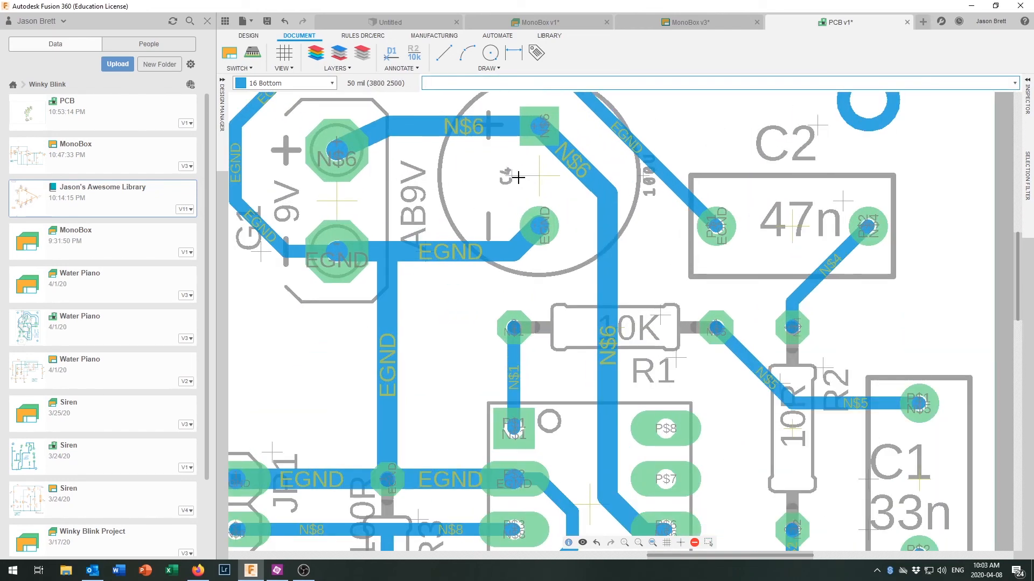
{"action": "right_click", "coordinate": [518, 178]}
{"action": "left_click", "coordinate": [545, 245]}
{"action": "left_click", "coordinate": [960, 176]}
{"action": "scroll", "coordinate": [413, 230], "scroll_direction": "down", "scroll_amount": 5}
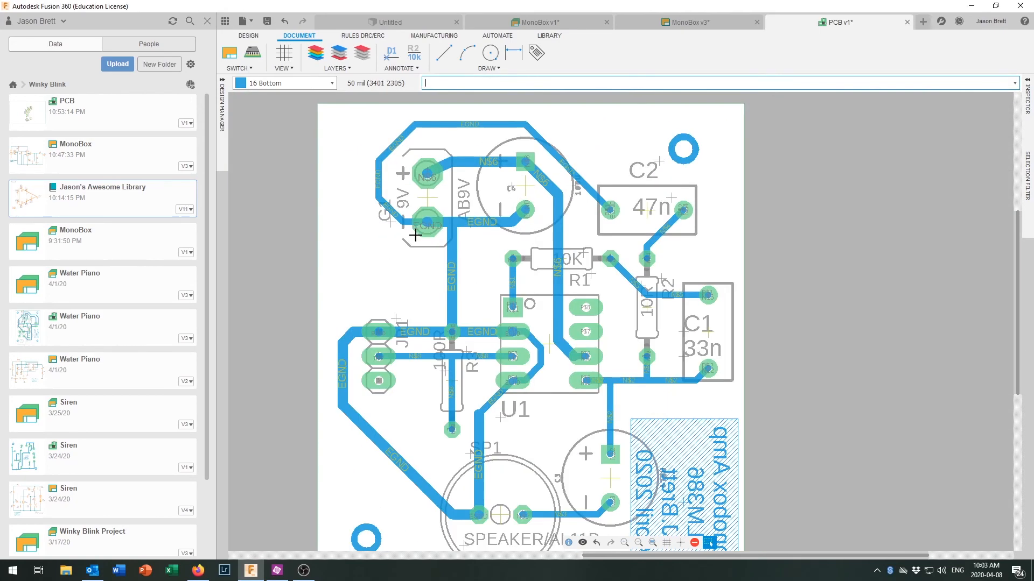
- Rotate the JP1 and R3 names, the 100R value and the small C3 and C4 labels by 90 degrees to read horizontally
{"action": "right_click", "coordinate": [461, 376]}
{"action": "left_click", "coordinate": [488, 440]}
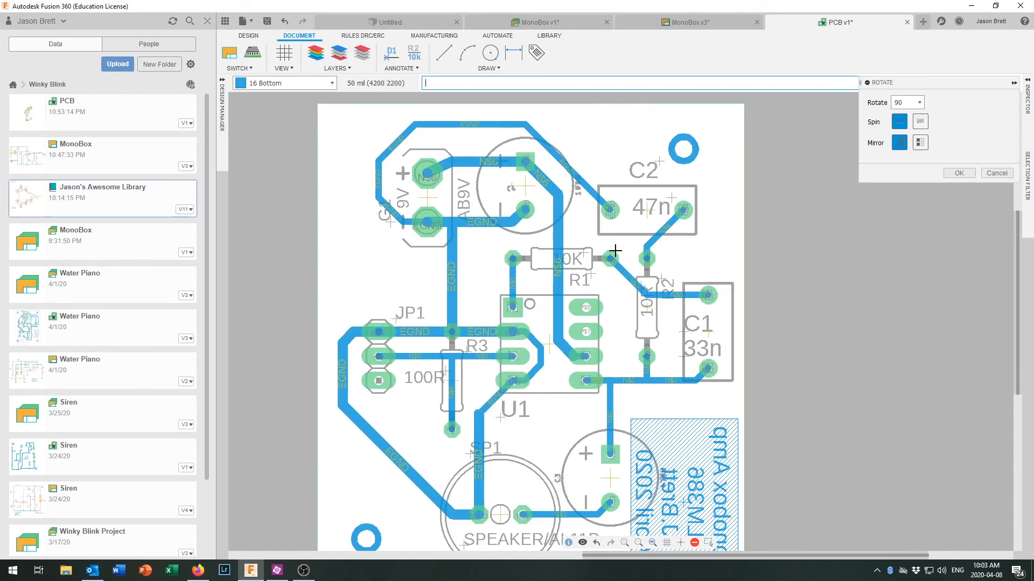
{"action": "scroll", "coordinate": [670, 475], "scroll_direction": "up", "scroll_amount": 5}
{"action": "left_click", "coordinate": [662, 468]}
{"action": "scroll", "coordinate": [649, 434], "scroll_direction": "down", "scroll_amount": 6}
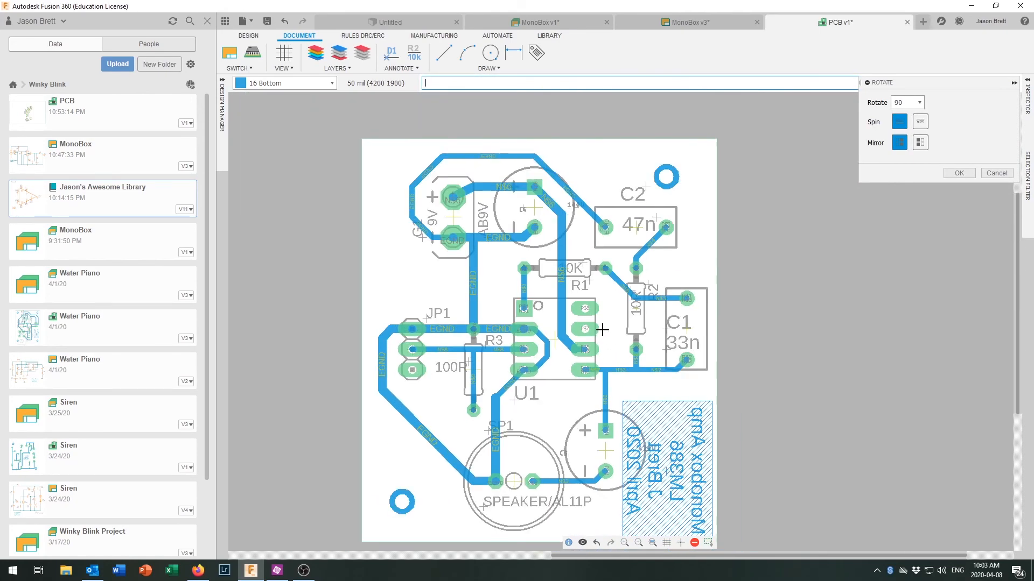
- Rotate R2's name and its 10R value by 90 degrees to read horizontally
{"action": "scroll", "coordinate": [637, 307], "scroll_direction": "up", "scroll_amount": 2}
{"action": "left_click", "coordinate": [657, 271]}
{"action": "left_click", "coordinate": [633, 286]}
{"action": "scroll", "coordinate": [592, 358], "scroll_direction": "down", "scroll_amount": 2}
{"action": "scroll", "coordinate": [527, 494], "scroll_direction": "up", "scroll_amount": 1}
{"action": "key", "text": "Escape"}
- Move R3's name and its 100R value beside the resistor, between it and the slanted EGND trace
{"action": "scroll", "coordinate": [462, 172], "scroll_direction": "up", "scroll_amount": 1}
{"action": "scroll", "coordinate": [462, 173], "scroll_direction": "down", "scroll_amount": 1}
{"action": "scroll", "coordinate": [480, 218], "scroll_direction": "up", "scroll_amount": 1}
{"action": "left_click_drag", "start_coordinate": [458, 358], "coordinate": [400, 414]}
{"action": "left_click_drag", "start_coordinate": [431, 375], "coordinate": [417, 432]}
{"action": "left_click_drag", "start_coordinate": [400, 411], "coordinate": [397, 386]}
{"action": "left_click_drag", "start_coordinate": [419, 434], "coordinate": [422, 394]}
- Move R1's name above its resistor, C4's 100U value inside its outline and R2's 10R value beside its resistor
{"action": "left_click_drag", "start_coordinate": [604, 266], "coordinate": [591, 207]}
{"action": "left_click_drag", "start_coordinate": [591, 154], "coordinate": [517, 154]}
{"action": "left_click_drag", "start_coordinate": [685, 268], "coordinate": [653, 310]}
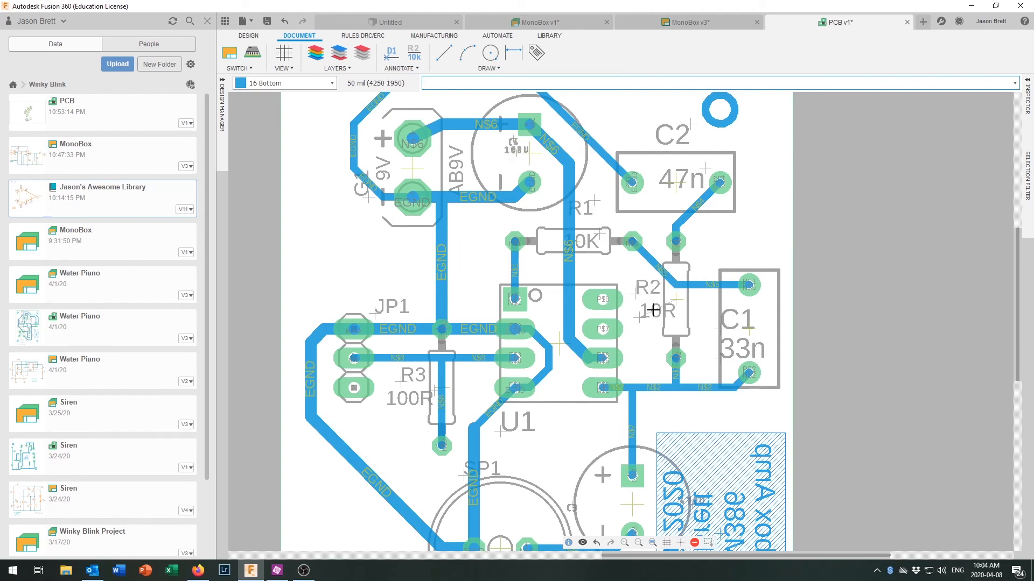
{"action": "scroll", "coordinate": [655, 309], "scroll_direction": "down", "scroll_amount": 3}
{"action": "scroll", "coordinate": [673, 454], "scroll_direction": "up", "scroll_amount": 2}
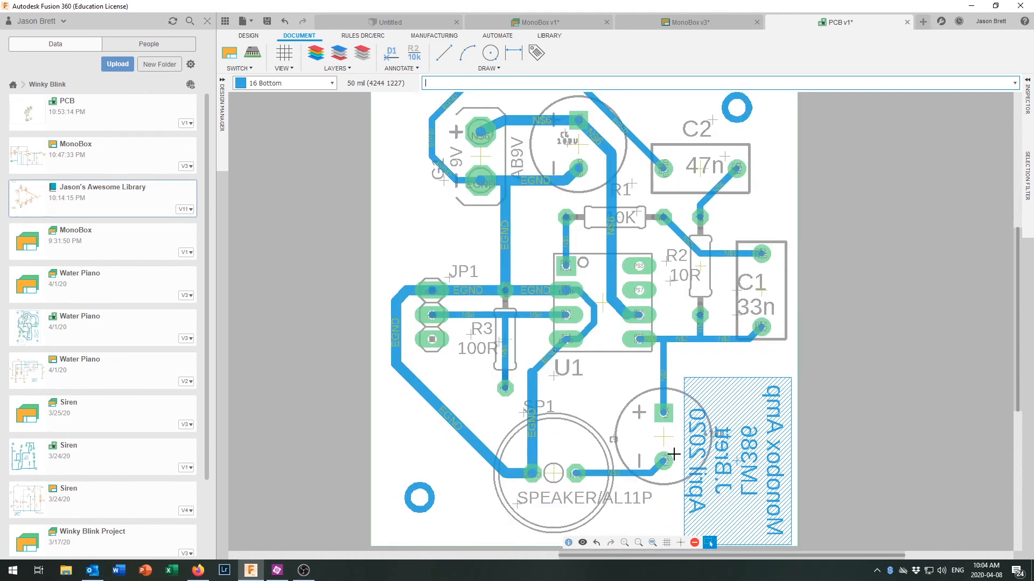
- Save the board as a new version and open the print settings
{"action": "scroll", "coordinate": [651, 399], "scroll_direction": "down", "scroll_amount": 1}
{"action": "key", "text": "ctrl+s"}
{"action": "key", "text": "Return"}
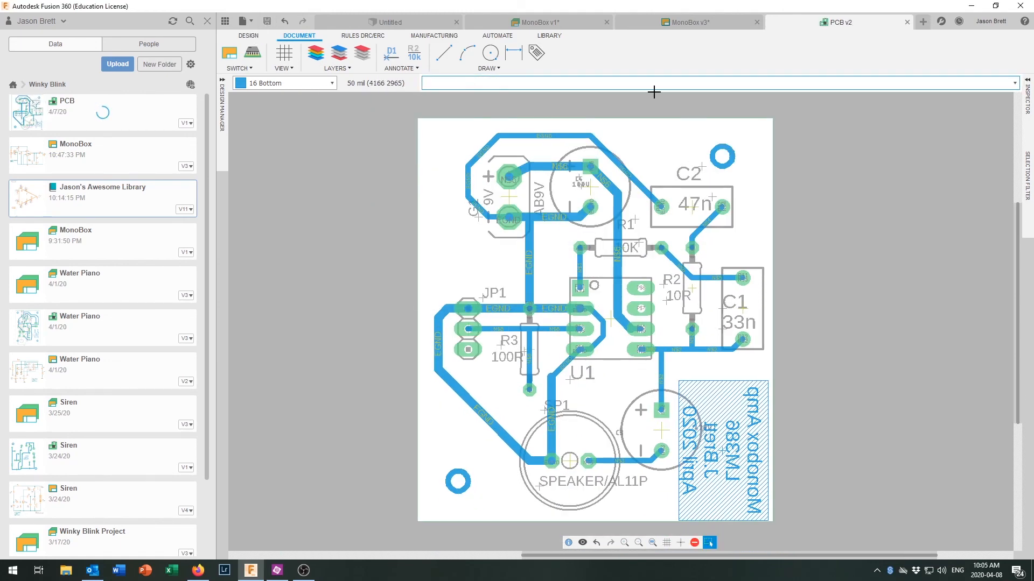
{"action": "key", "text": "ctrl+p"}
{"action": "left_click", "coordinate": [833, 388]}
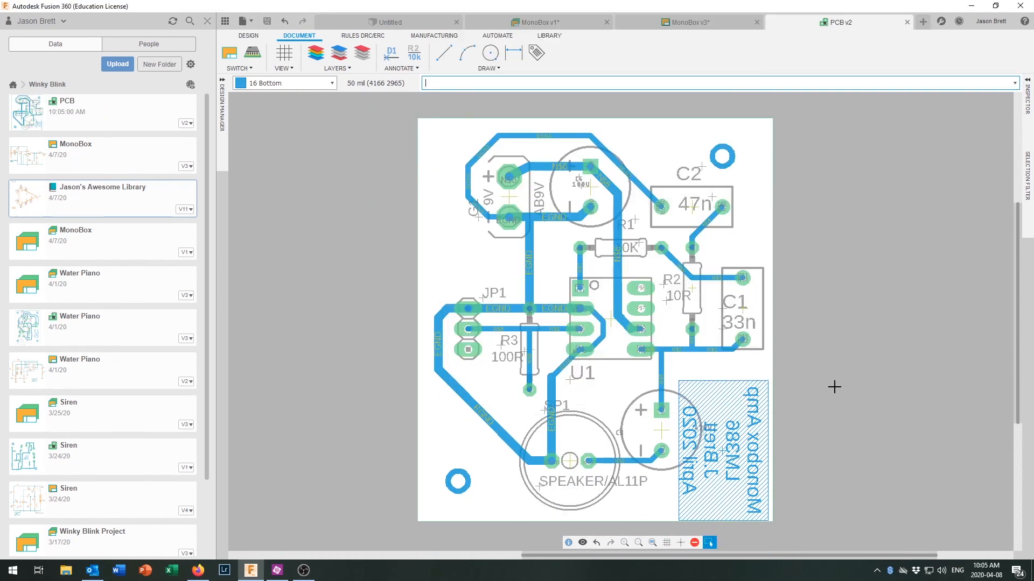
- Hide the component outlines, names and values, leaving the bottom copper, pads and board outline displayed
{"action": "left_click", "coordinate": [316, 53]}
{"action": "left_click", "coordinate": [271, 389]}
{"action": "left_click", "coordinate": [246, 408]}
{"action": "left_click", "coordinate": [357, 418]}
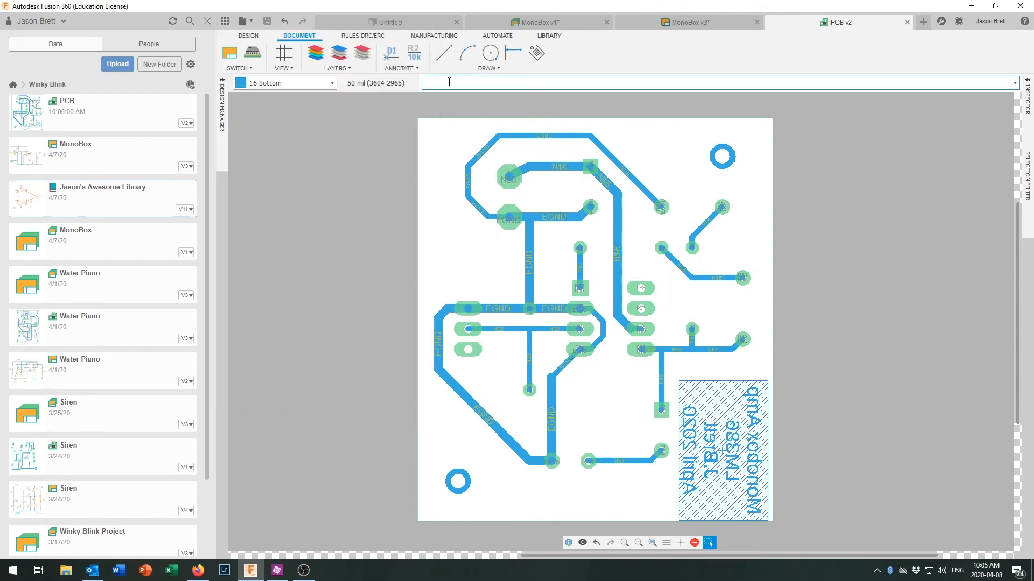
- Print the trace layout to a PDF file at scale factor 1 with the Black and Solid options enabled
{"action": "key", "text": "Return"}
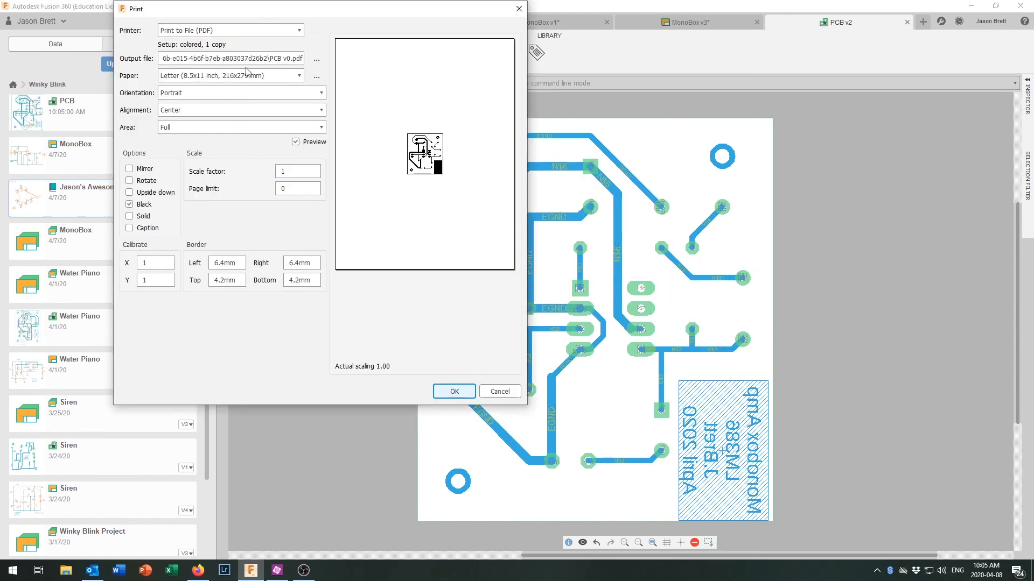
{"action": "left_click", "coordinate": [130, 216]}
{"action": "left_click", "coordinate": [454, 392]}
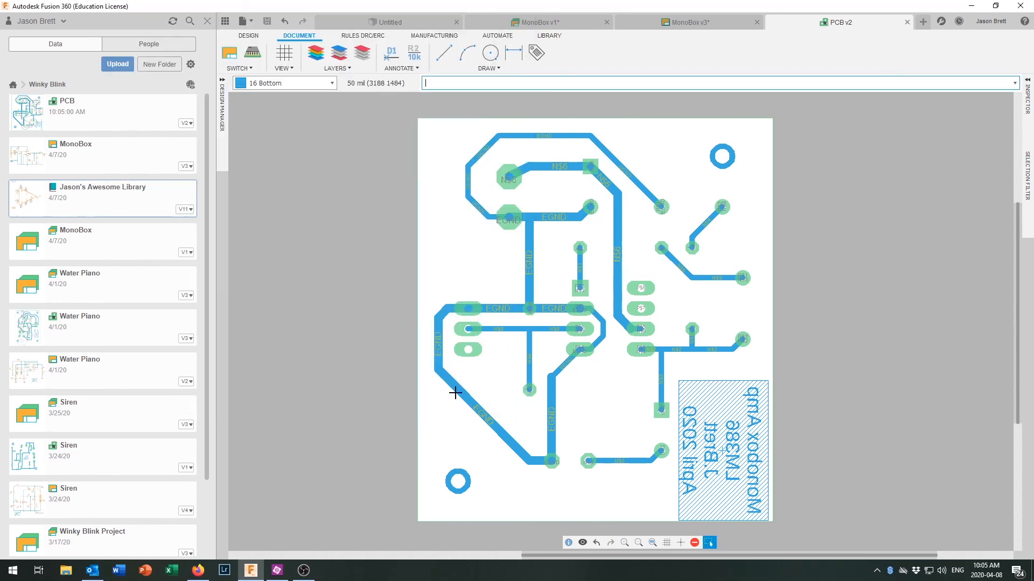
- Redisplay the component outlines and component names on the board
{"action": "left_click", "coordinate": [316, 52]}
{"action": "left_click", "coordinate": [256, 388]}
{"action": "left_click", "coordinate": [250, 415]}
{"action": "left_click", "coordinate": [357, 418]}
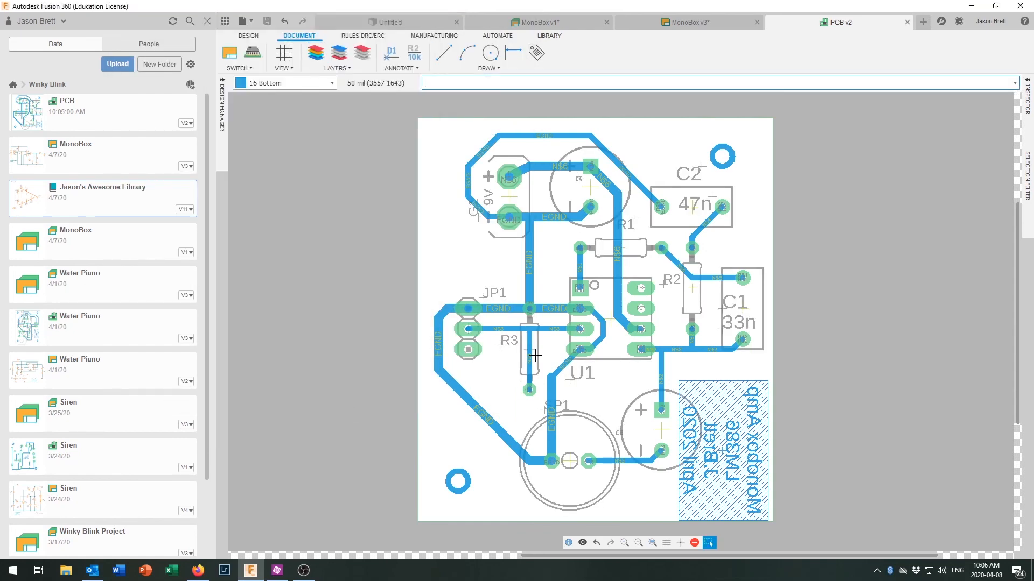
- Save new versions of the MonoBox schematic and the MonoBox electronics design
{"action": "left_click", "coordinate": [684, 23]}
{"action": "left_click", "coordinate": [267, 22]}
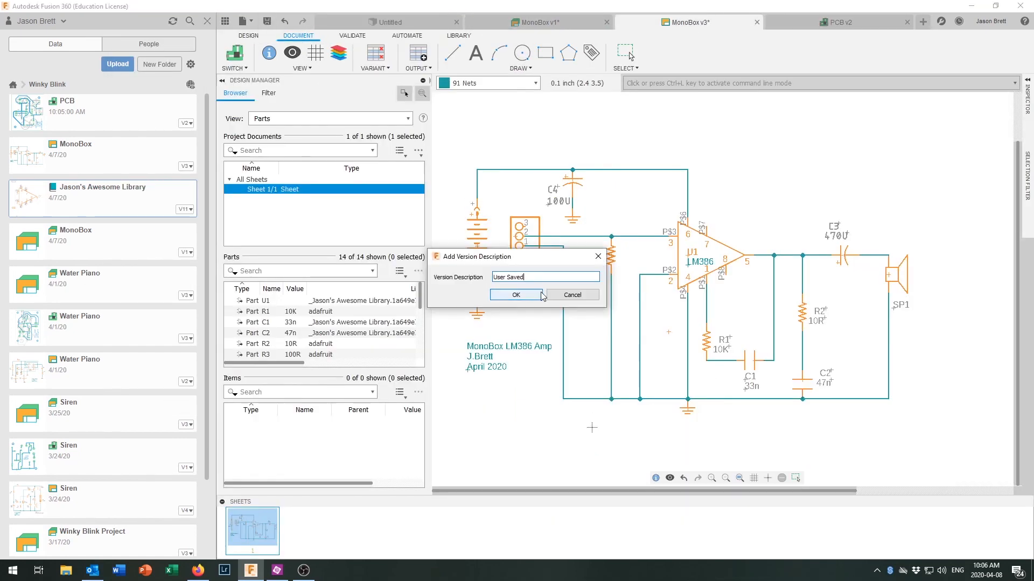
{"action": "left_click", "coordinate": [517, 295]}
{"action": "left_click", "coordinate": [556, 25]}
{"action": "left_click", "coordinate": [267, 21]}
{"action": "left_click", "coordinate": [515, 296]}
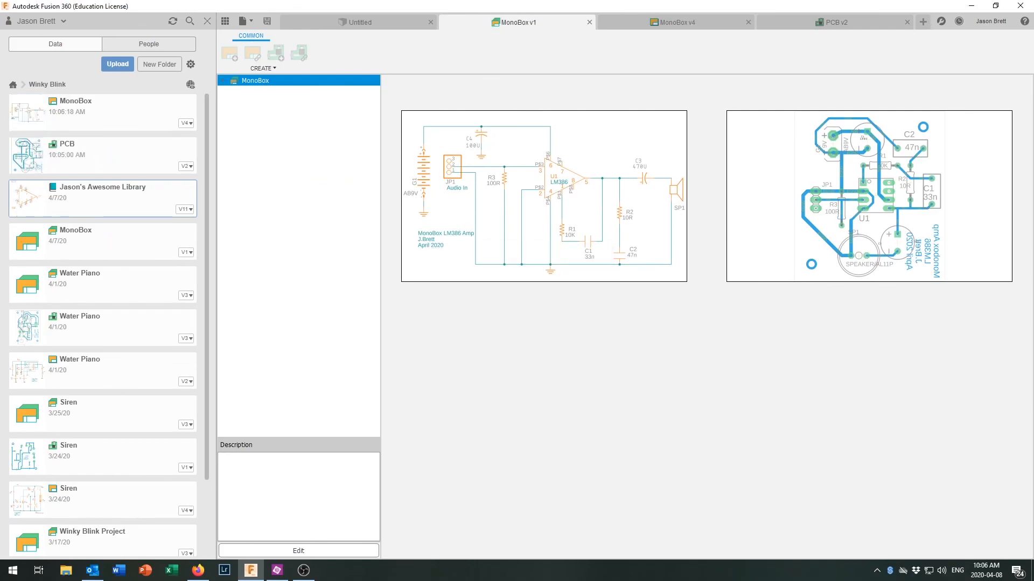